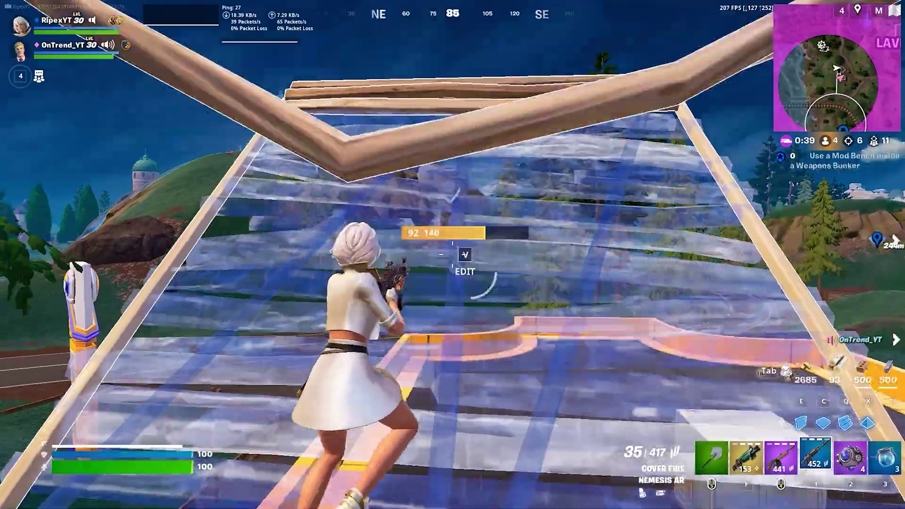
pyautogui.press('r')
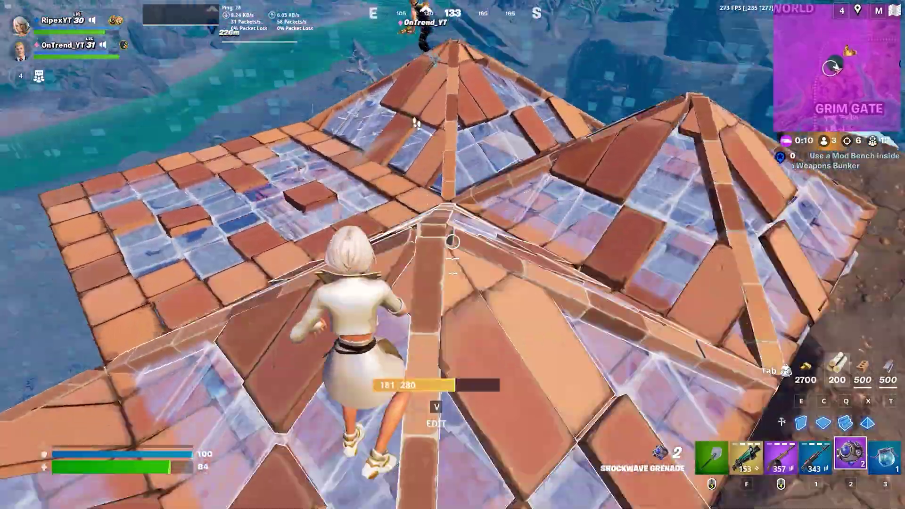
pyautogui.press('v')
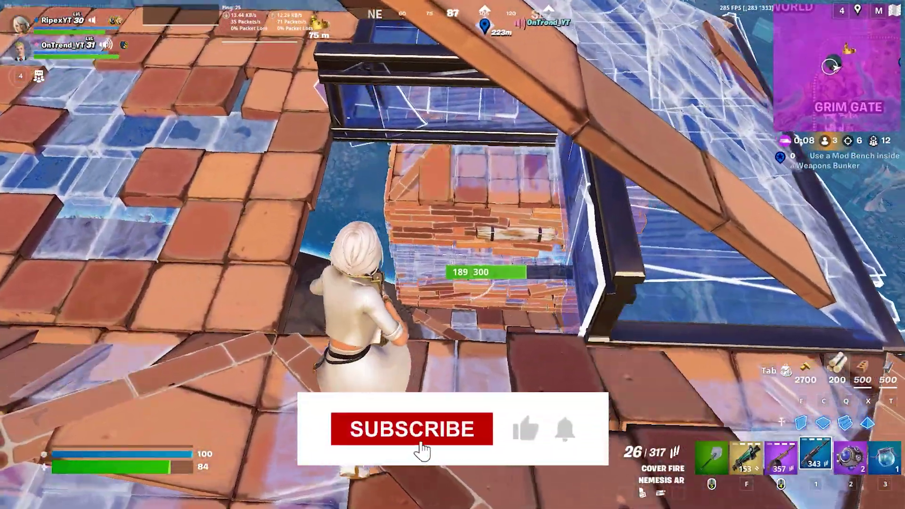
pyautogui.click(452, 254)
pyautogui.click(452, 254)
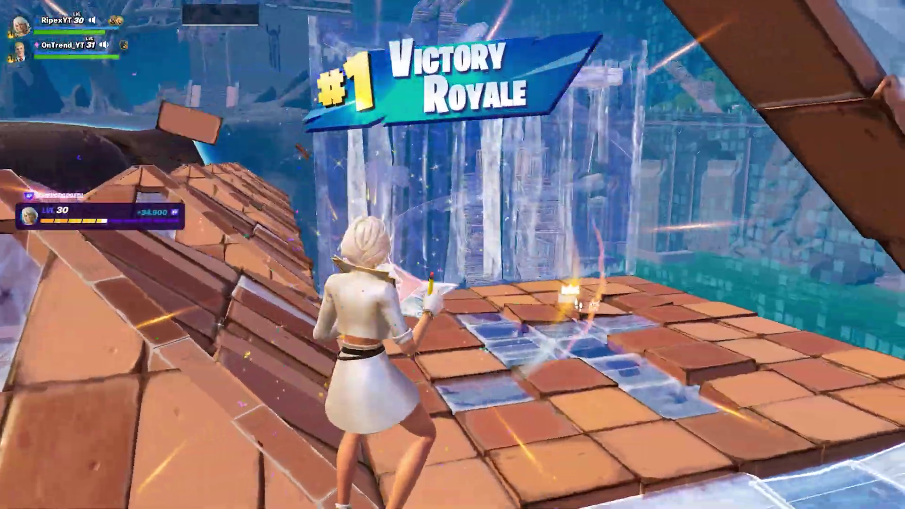
pyautogui.click(452, 254)
pyautogui.click(453, 255)
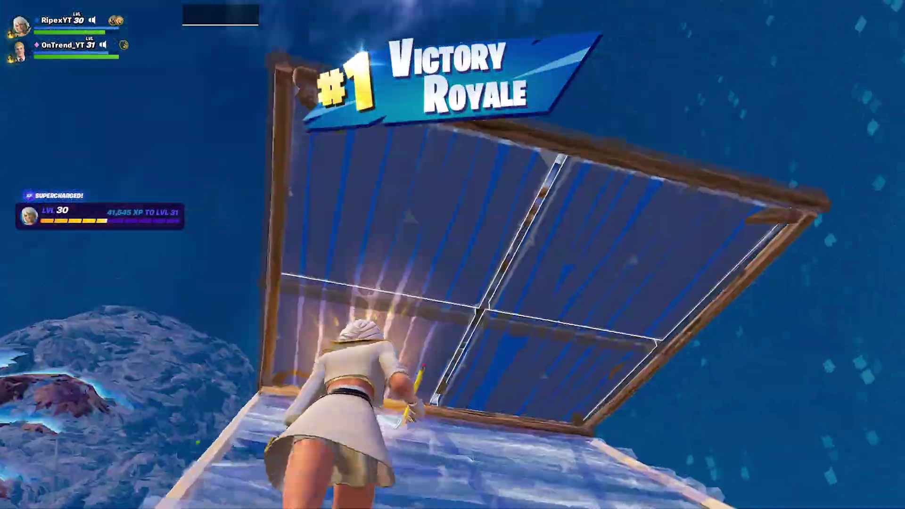
pyautogui.click(452, 255)
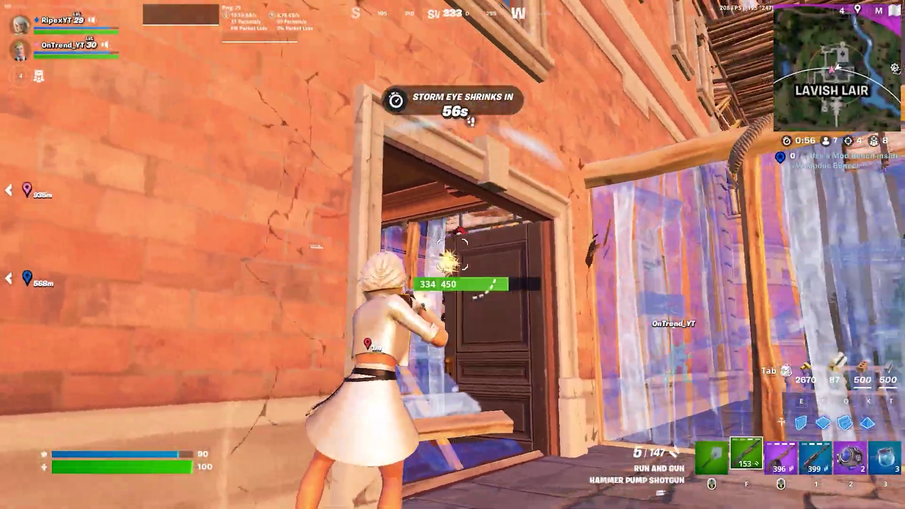
pyautogui.click(453, 254)
pyautogui.moveTo(452, 255); pyautogui.dragTo(453, 255)
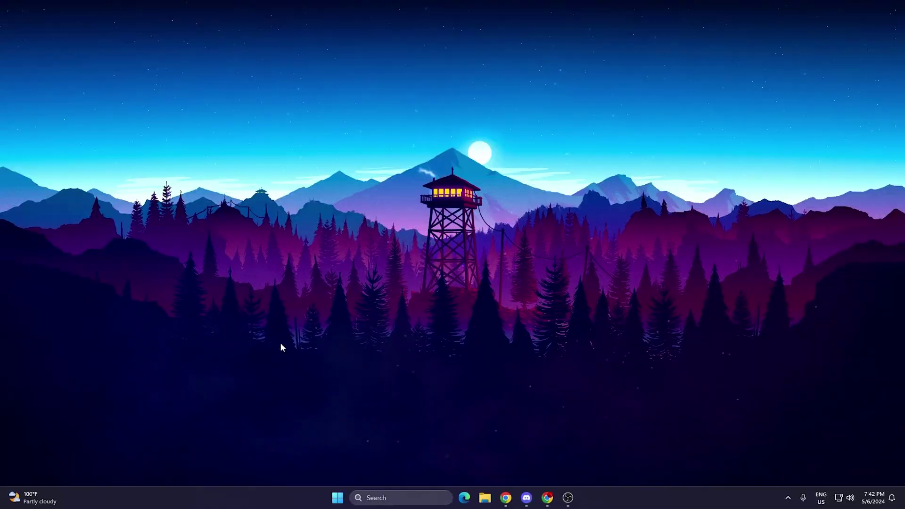
# Search Windows for Performance Monitor and open it
pyautogui.click(396, 497)
pyautogui.write('PER')
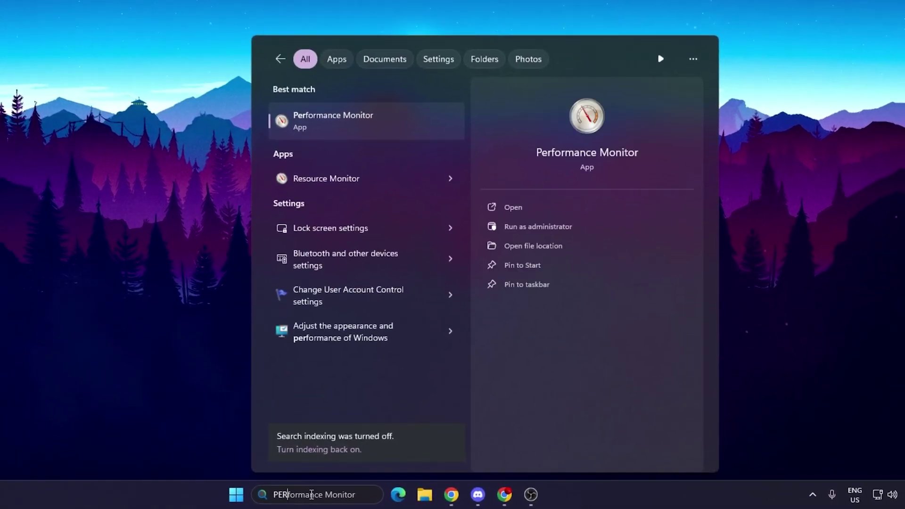
pyautogui.click(315, 120)
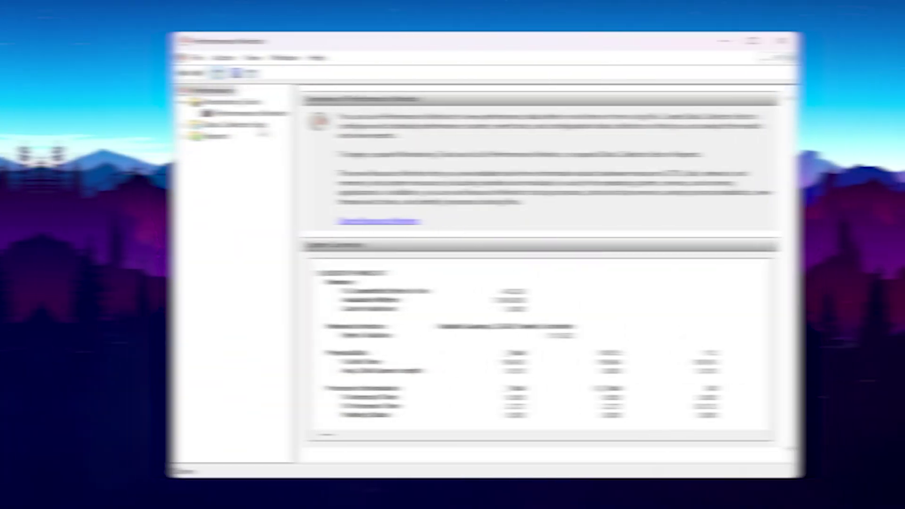
# Expand Data Collector Sets and start a new data collector set under User Defined
pyautogui.click(143, 124)
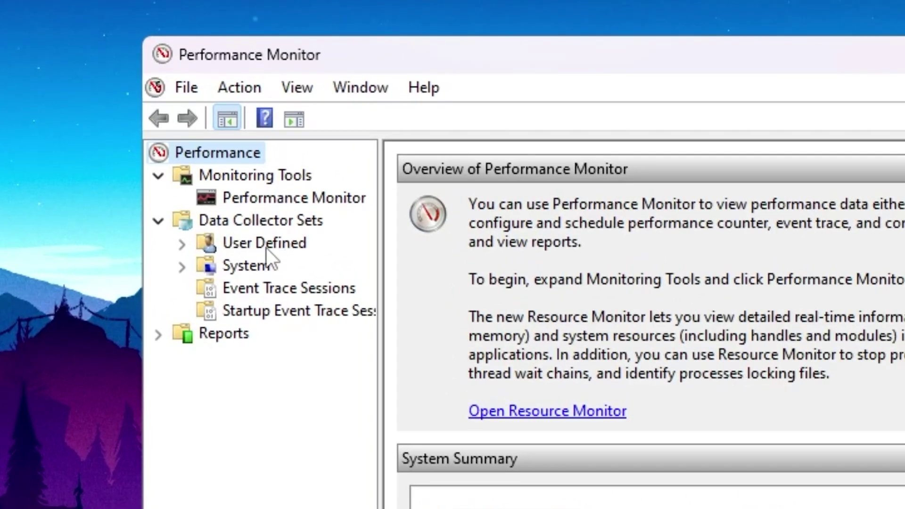
pyautogui.click(198, 140)
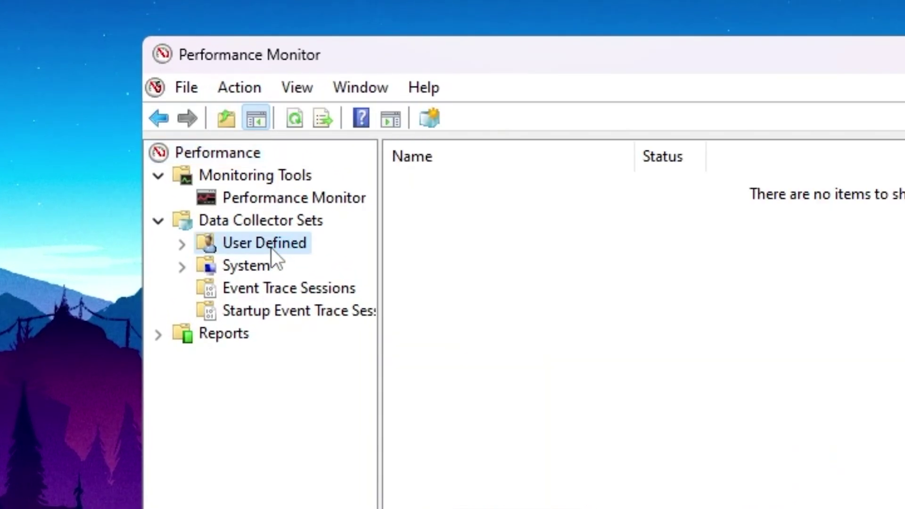
pyautogui.rightClick(184, 140)
pyautogui.click(346, 273)
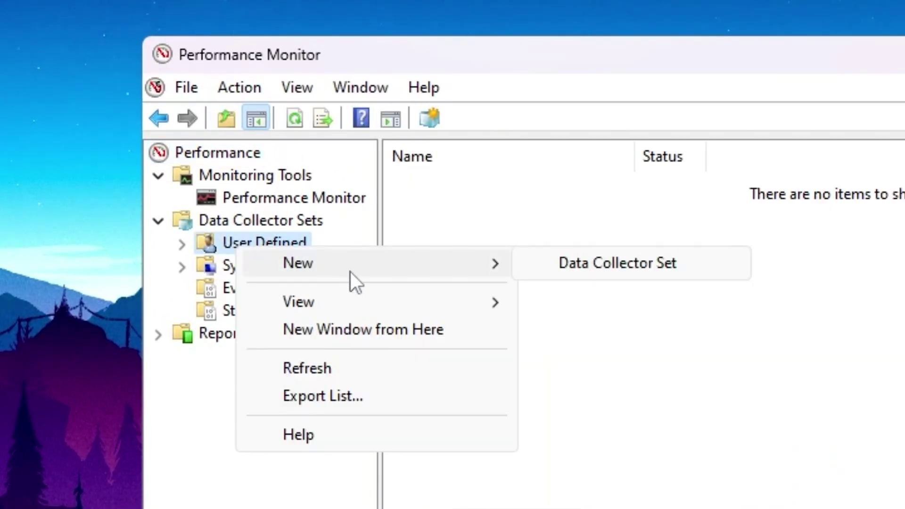
pyautogui.click(620, 267)
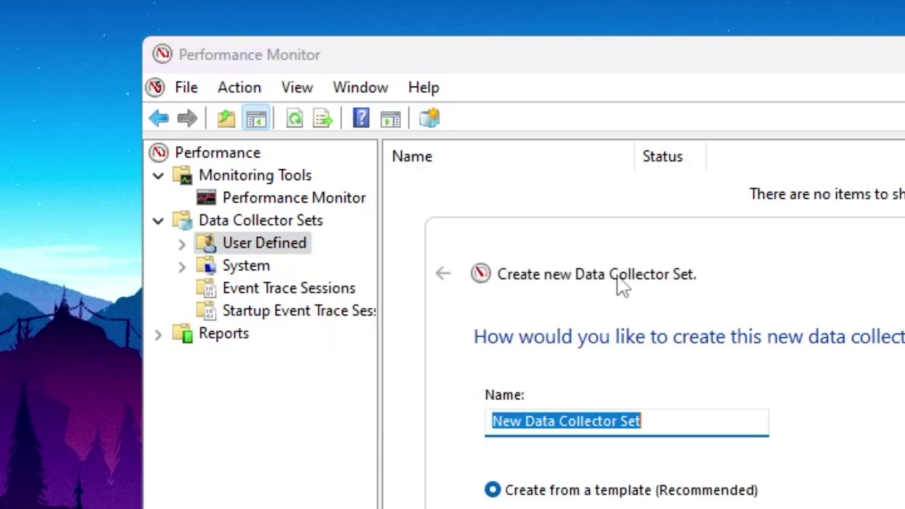
# Name the new set FPS BOOSTER, choose manual creation and select Performance Counter Alert as its data type
pyautogui.write('fps boose')
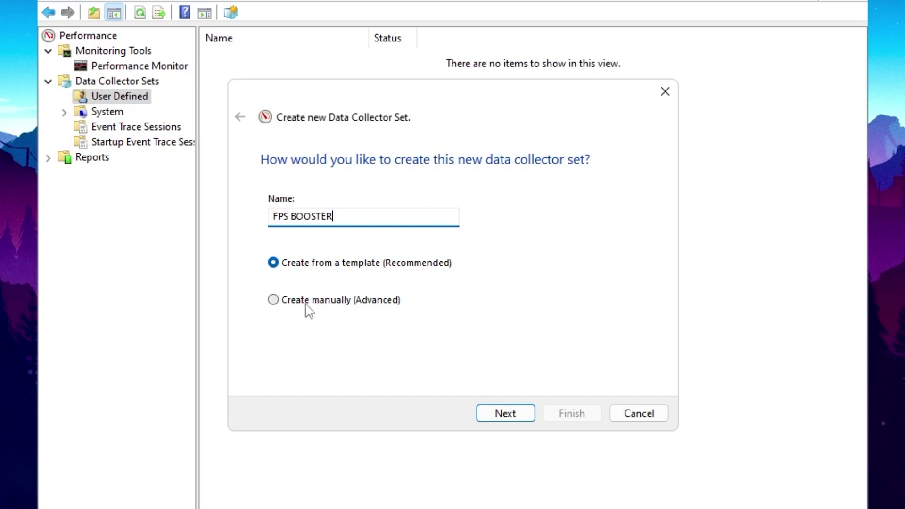
pyautogui.click(360, 305)
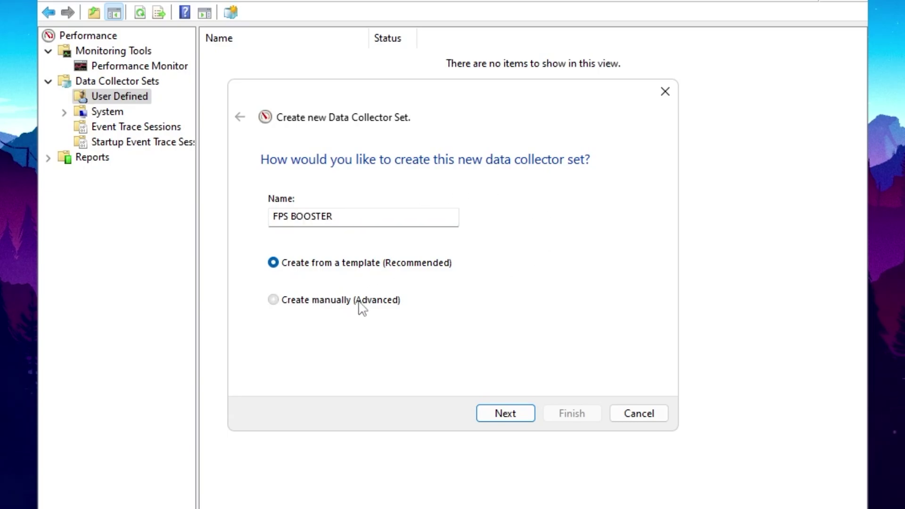
pyautogui.click(512, 422)
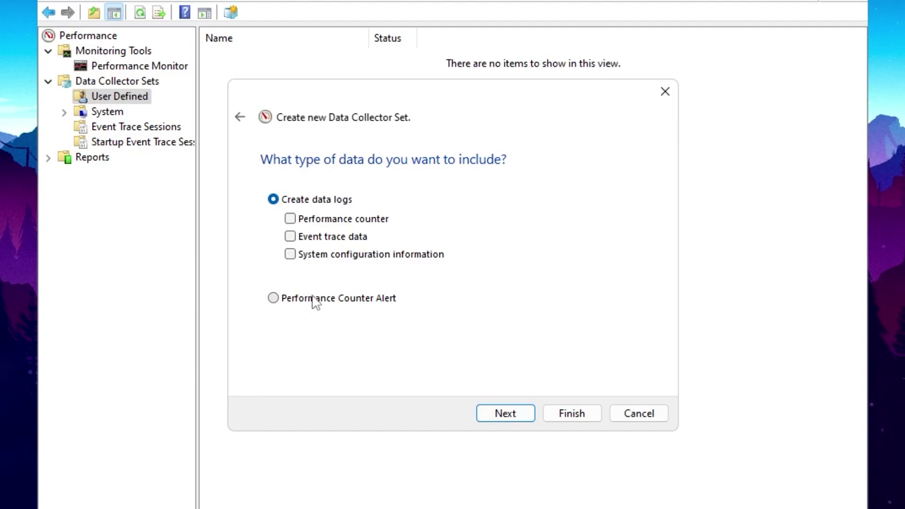
pyautogui.click(364, 301)
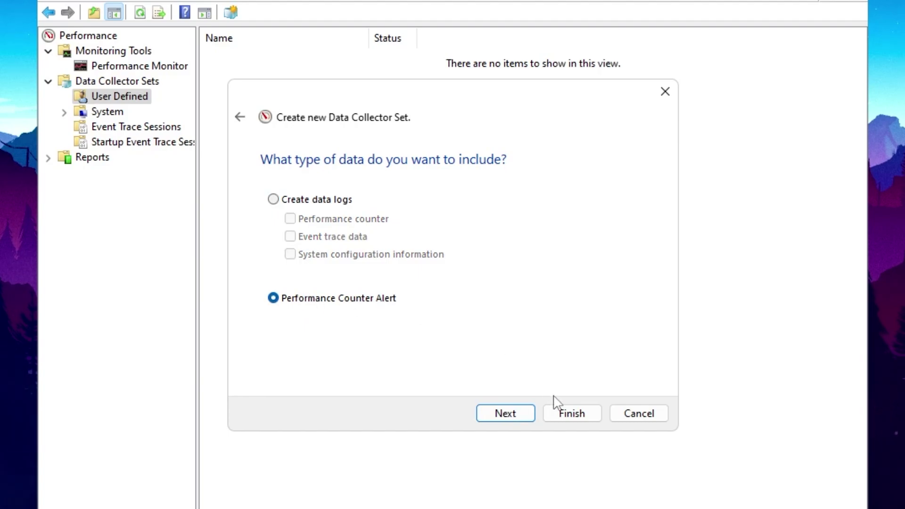
pyautogui.click(538, 414)
# Add the Processor counter for instance 15 to the performance counters being monitored
pyautogui.click(566, 216)
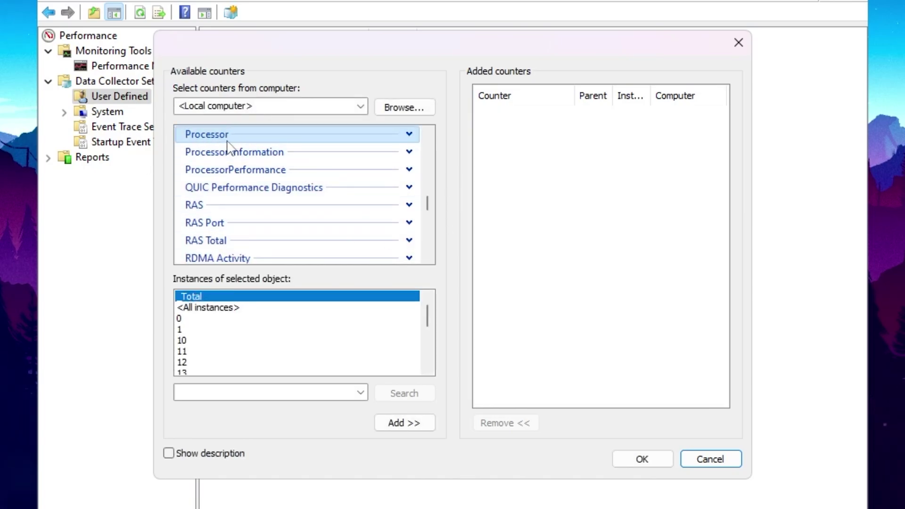
pyautogui.scroll(-4, 254, 334)
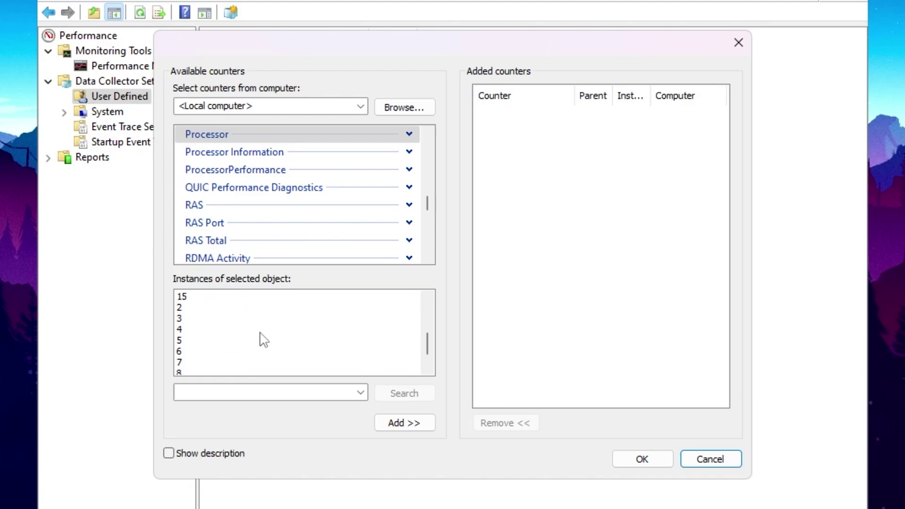
pyautogui.scroll(2, 287, 363)
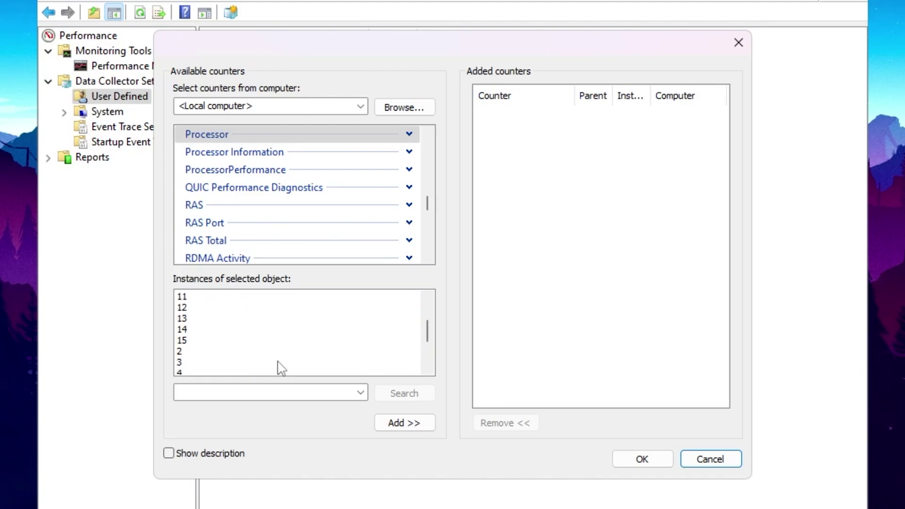
pyautogui.scroll(2, 301, 339)
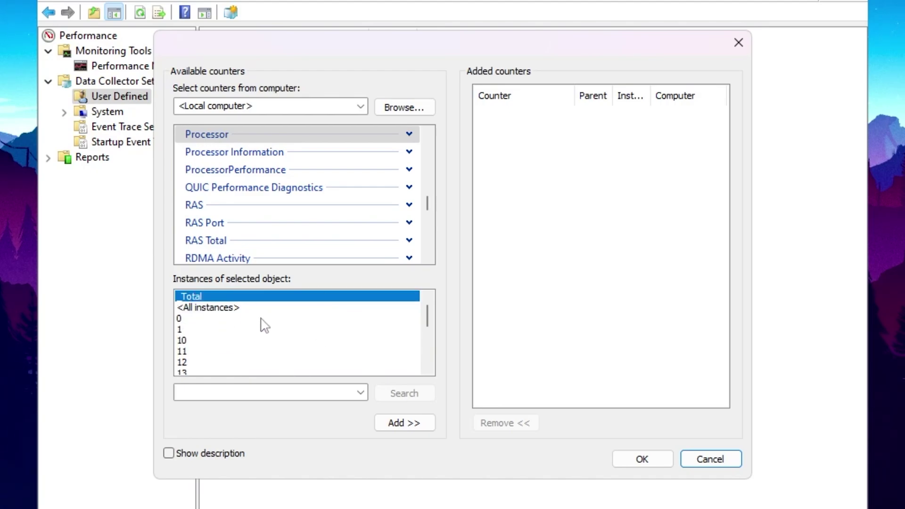
pyautogui.scroll(-2, 283, 332)
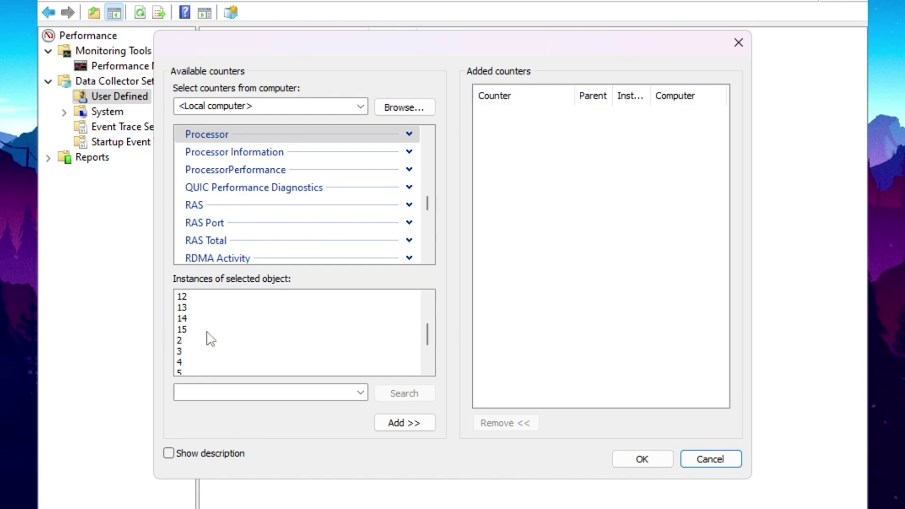
pyautogui.click(191, 329)
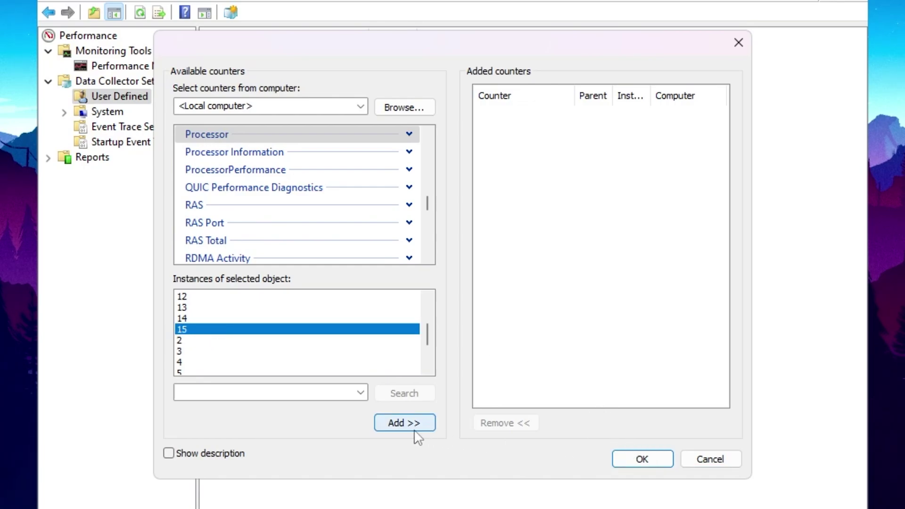
pyautogui.click(394, 424)
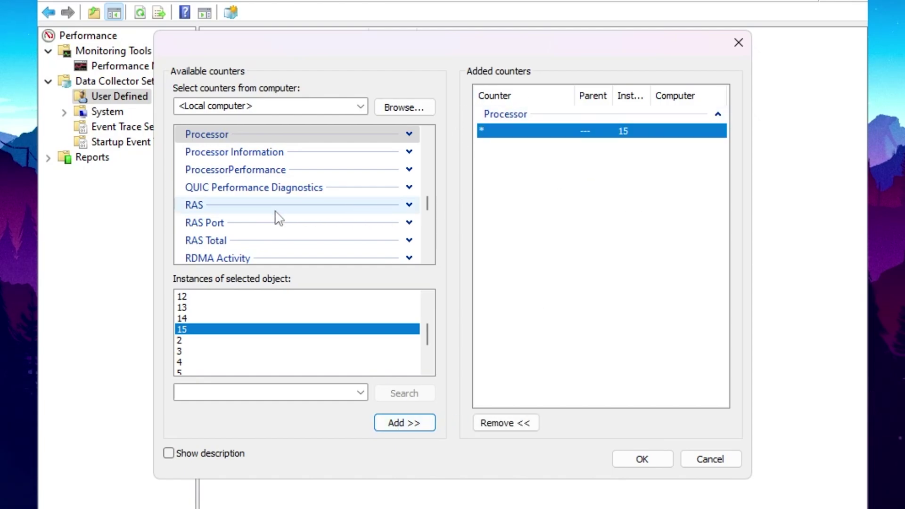
# Add the Process counter for the _Total instance and confirm the counter selection
pyautogui.scroll(1, 277, 216)
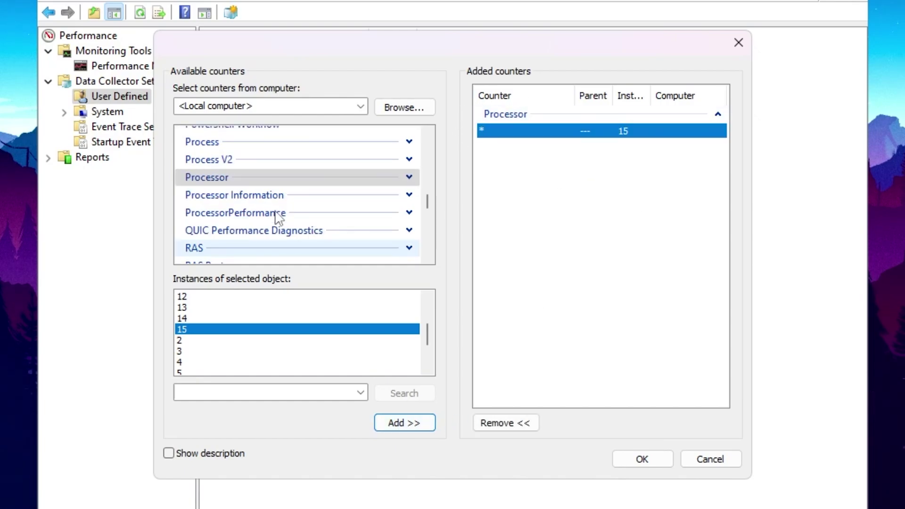
pyautogui.click(201, 144)
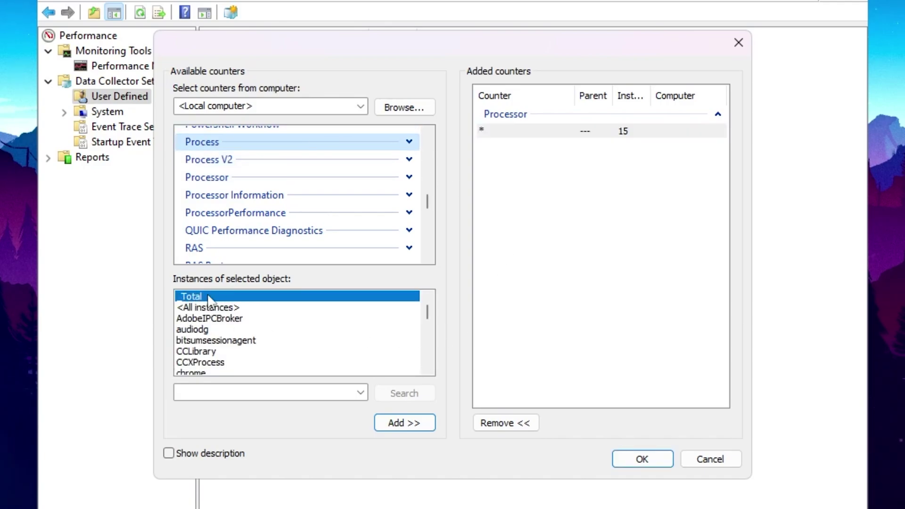
pyautogui.click(406, 426)
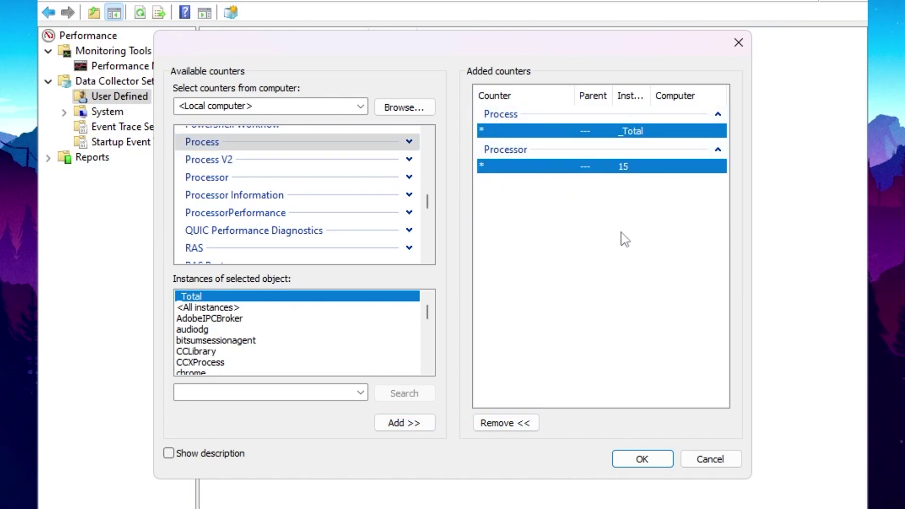
pyautogui.click(644, 460)
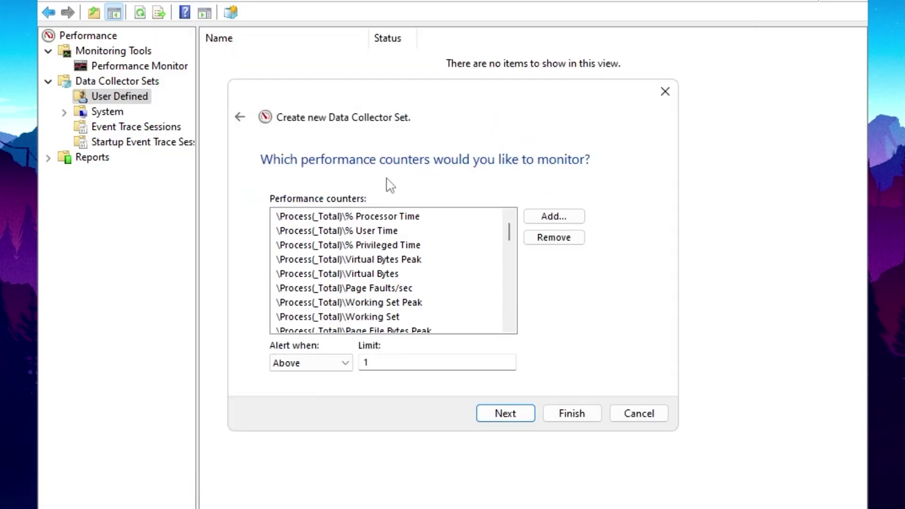
# Finish creating the data collector set with Save and close, and start FPS BOOSTER
pyautogui.click(509, 417)
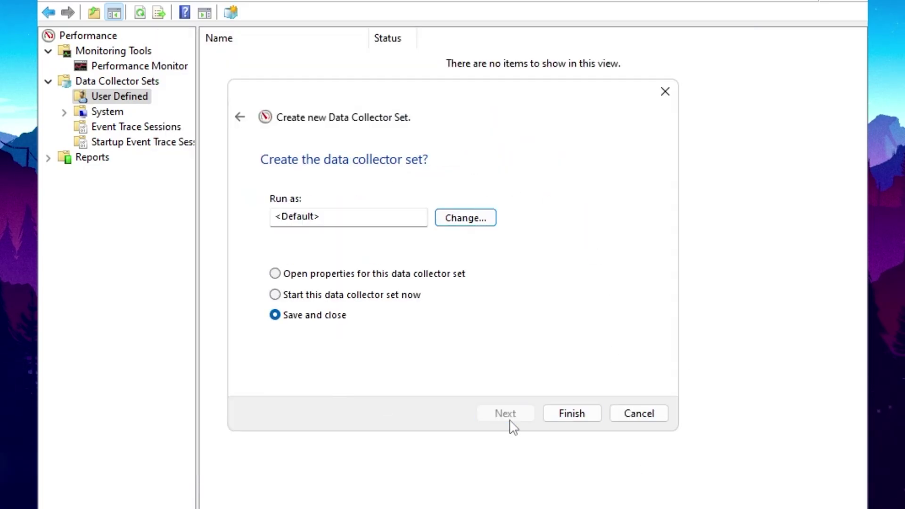
pyautogui.click(556, 419)
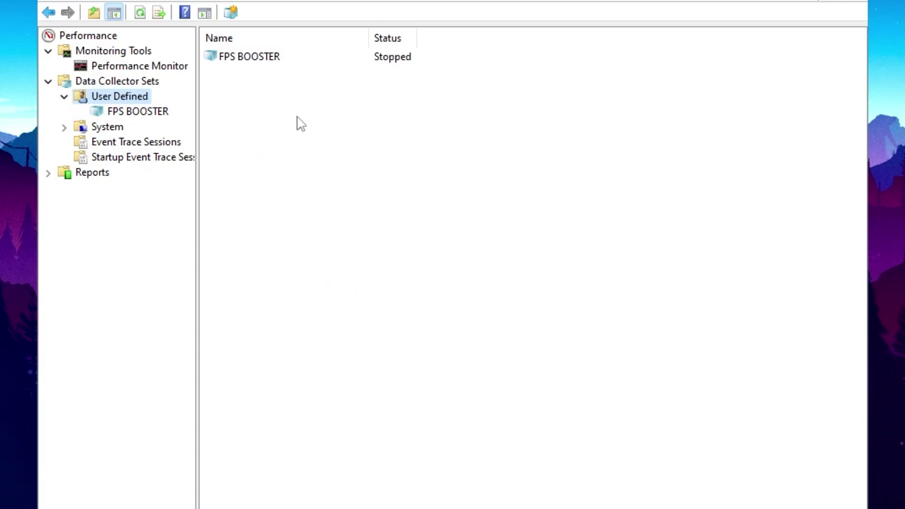
pyautogui.rightClick(246, 57)
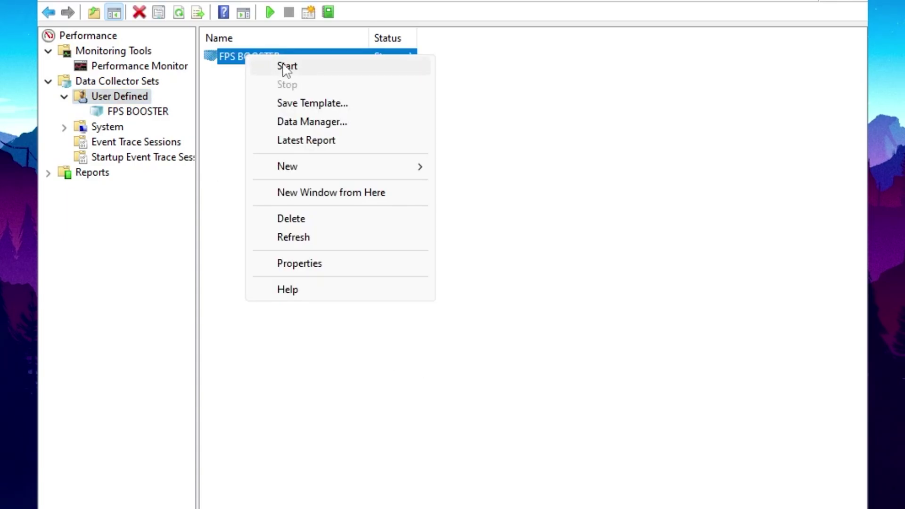
pyautogui.click(285, 67)
pyautogui.press('Return')
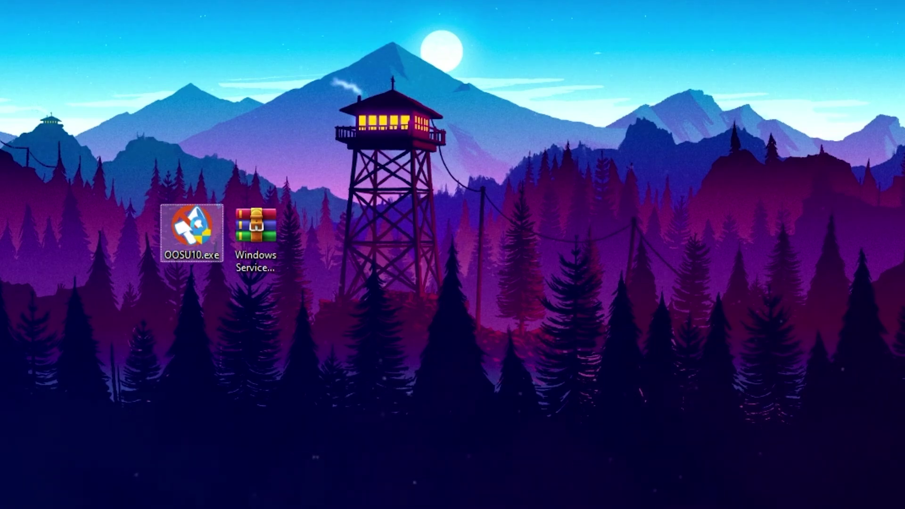
# Open O&O ShutUp10++ and apply only the recommended settings, declining to create a system restore point
pyautogui.click(72, 299)
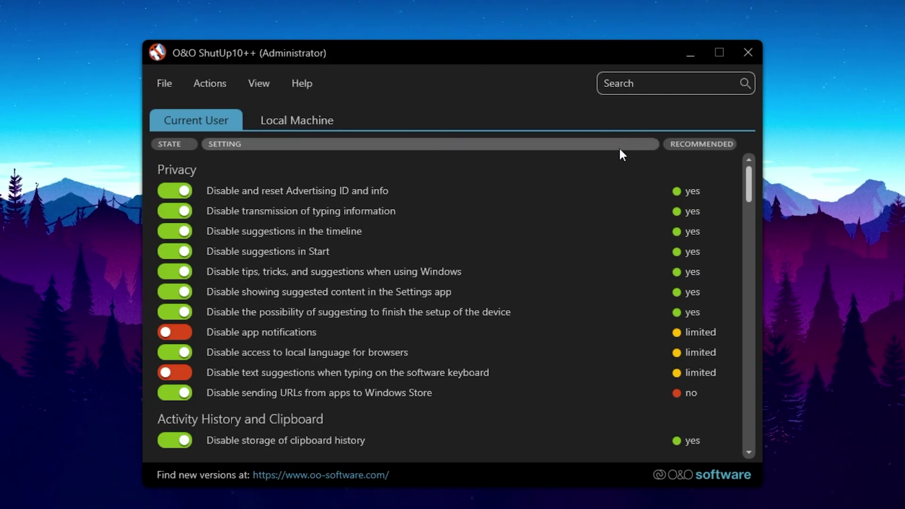
pyautogui.scroll(-3, 202, 392)
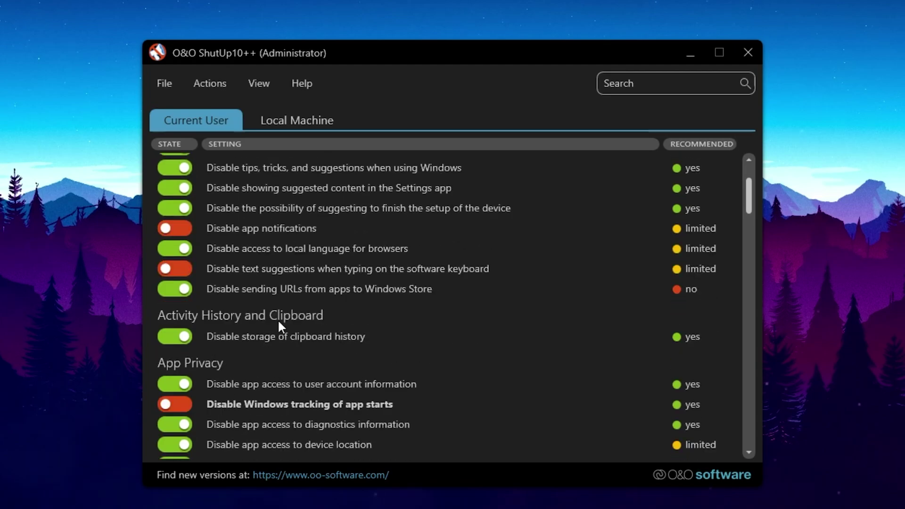
pyautogui.scroll(-15, 358, 328)
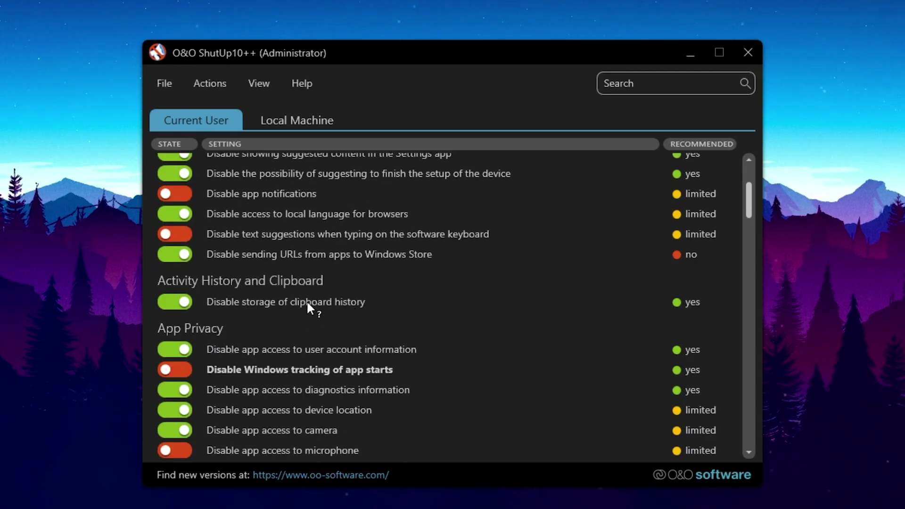
pyautogui.scroll(-10, 415, 284)
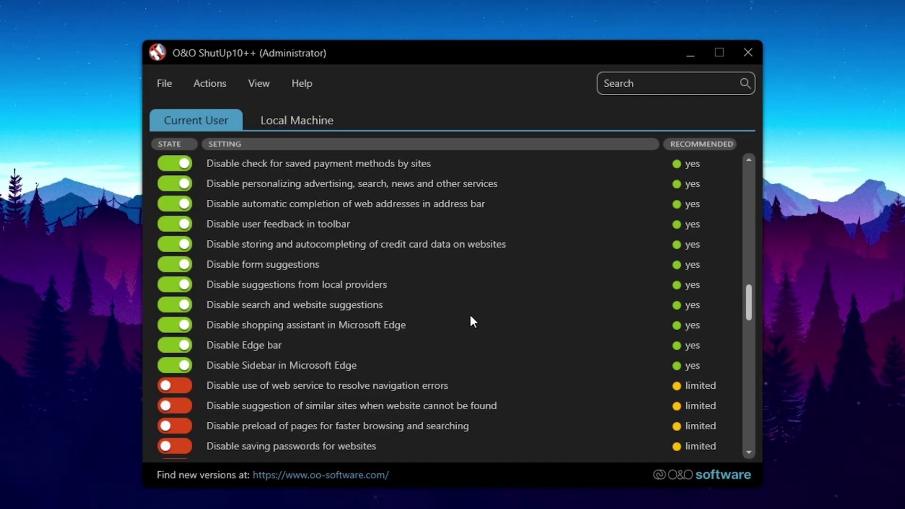
pyautogui.click(218, 83)
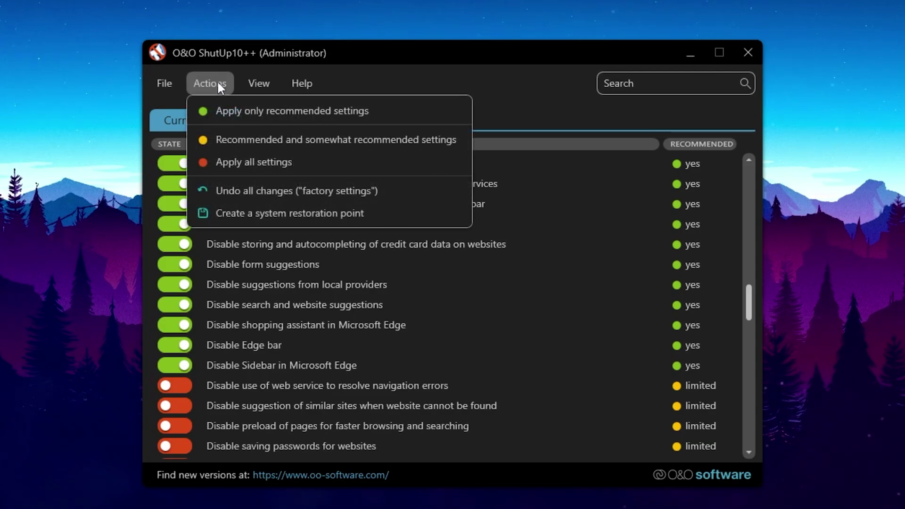
pyautogui.click(266, 115)
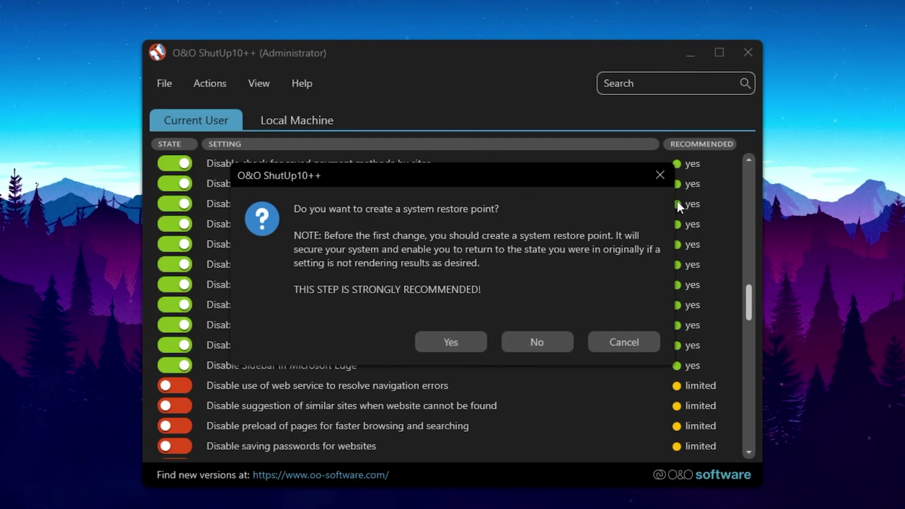
pyautogui.click(527, 339)
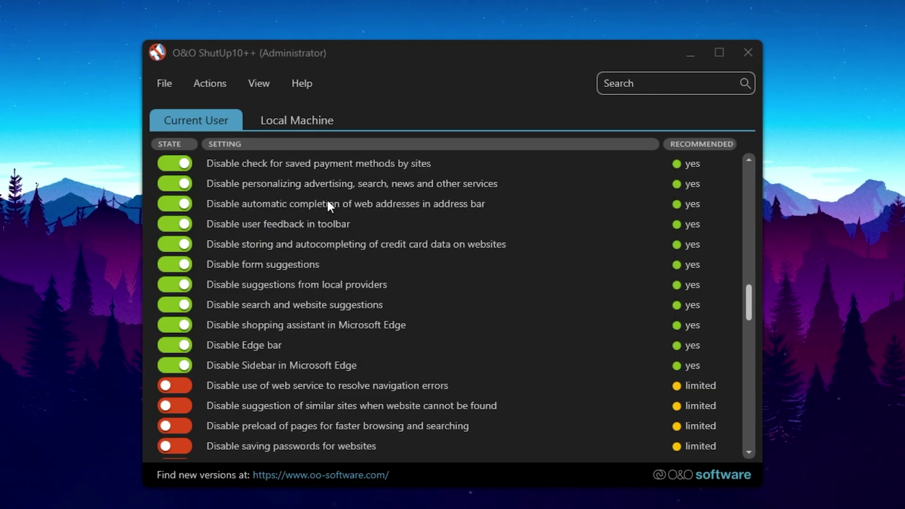
# Review the Current User settings from Privacy down to Cortana, and close O&O ShutUp10++
pyautogui.scroll(15, 301, 292)
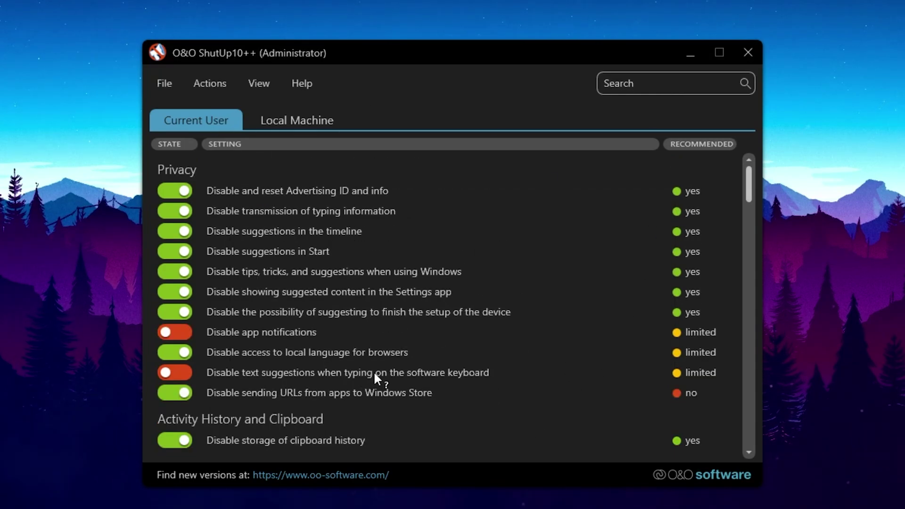
pyautogui.scroll(-10, 264, 287)
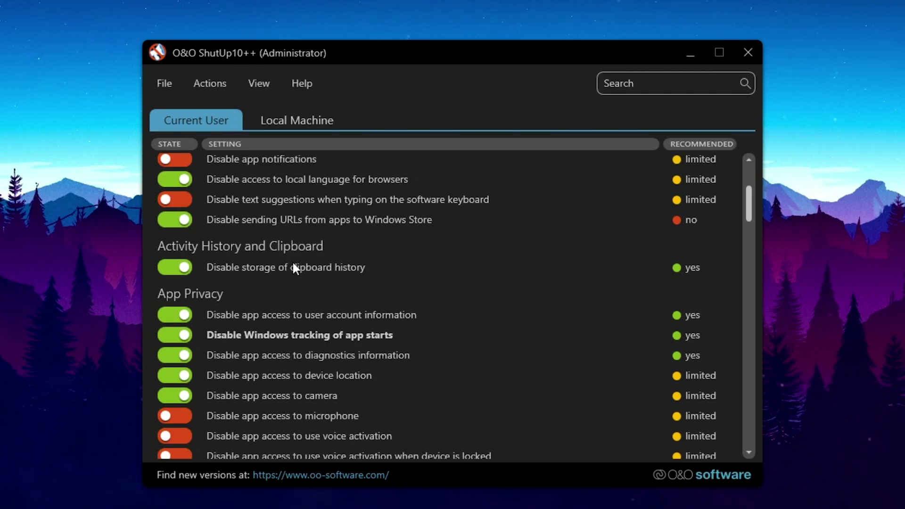
pyautogui.scroll(-5, 295, 276)
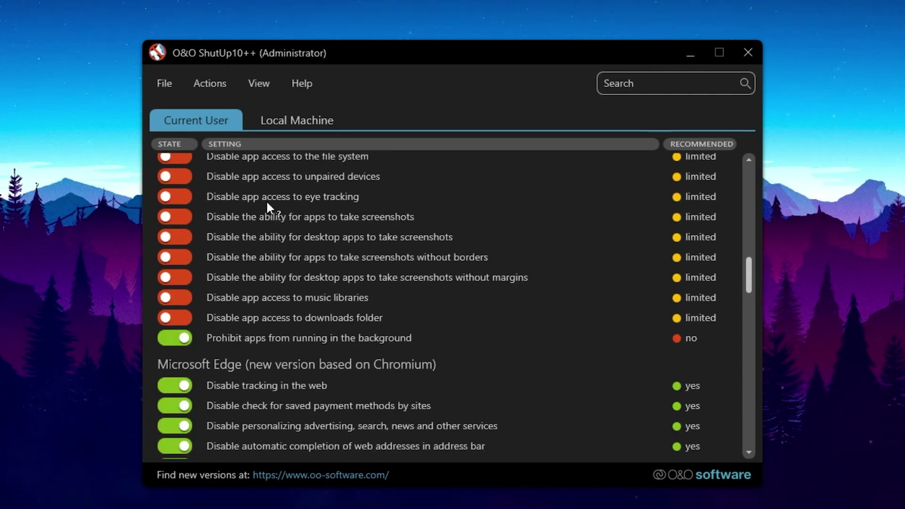
pyautogui.scroll(-4, 395, 222)
pyautogui.scroll(3, 268, 272)
pyautogui.scroll(-9, 327, 301)
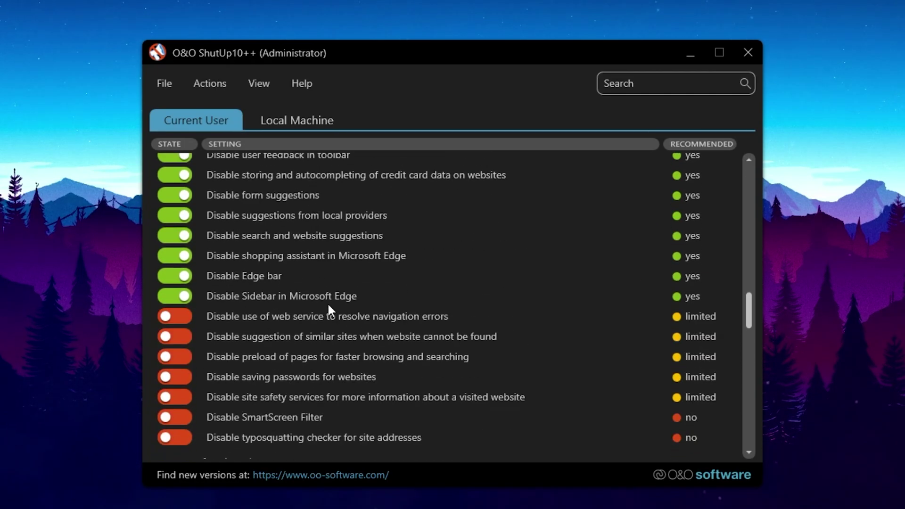
pyautogui.scroll(-7, 330, 288)
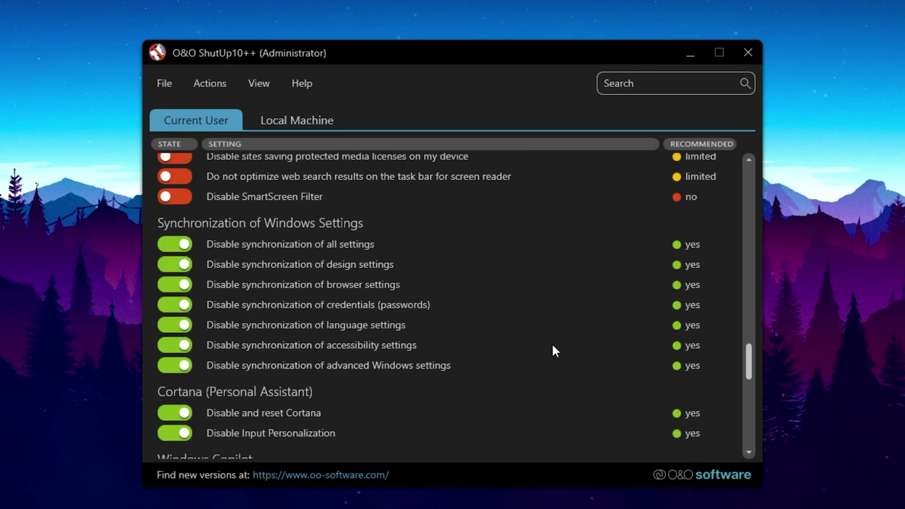
pyautogui.click(747, 53)
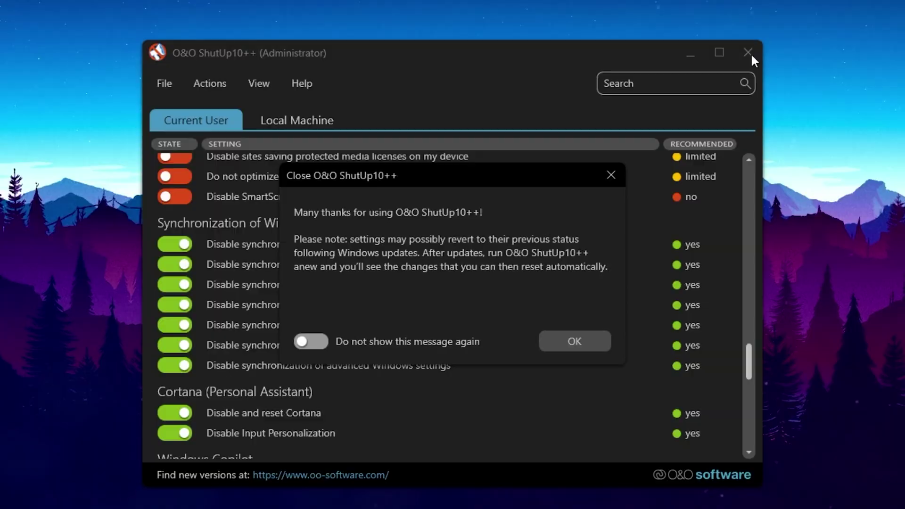
pyautogui.press('Return')
# Extract Windows Services Disable PACK.rar onto the desktop and open the extracted folder
pyautogui.click(326, 280)
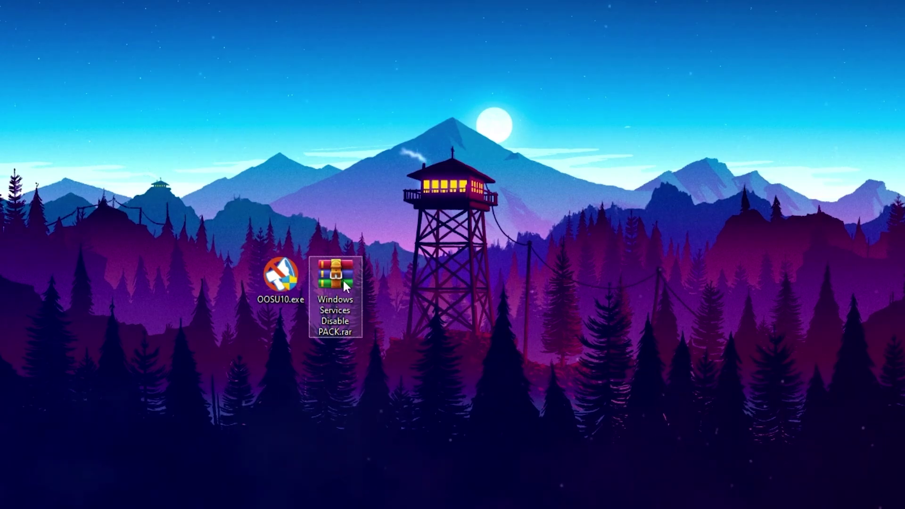
pyautogui.click(368, 305)
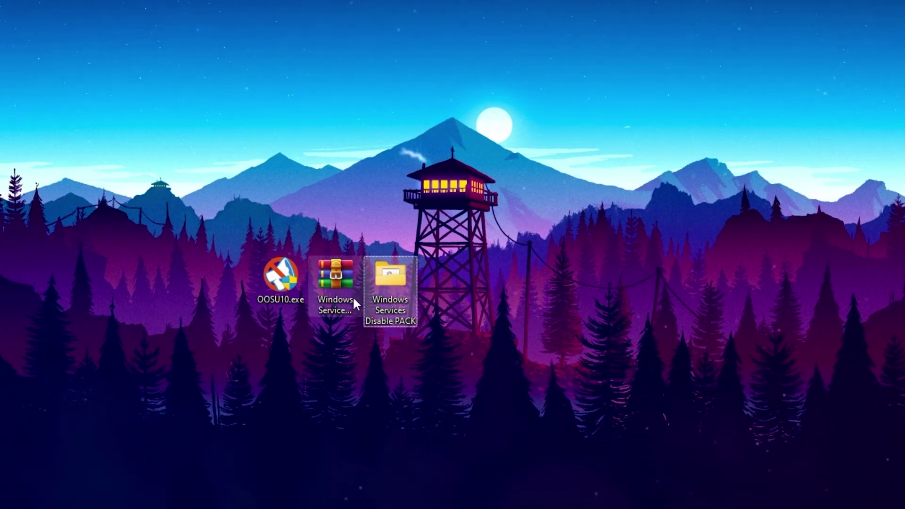
pyautogui.doubleClick(390, 272)
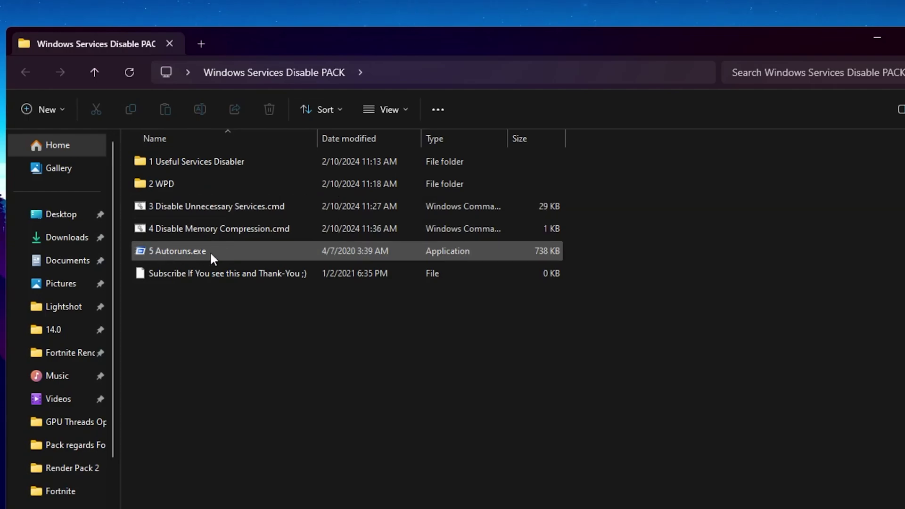
# Run Ultimate Windows Tweaker 5.1.exe from the For Windows 11 UWT v5.1 folder in 1 Useful Services Disabler, allowing it to make changes
pyautogui.click(193, 160)
pyautogui.doubleClick(193, 161)
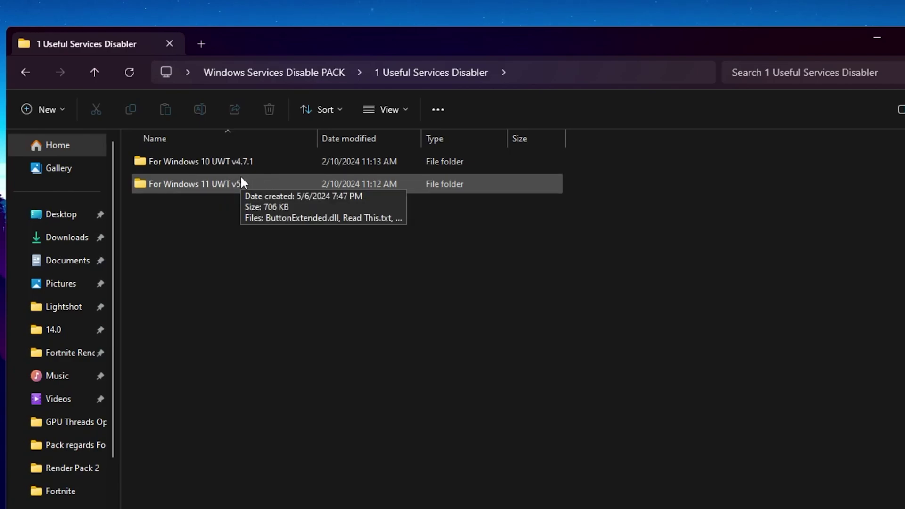
pyautogui.doubleClick(210, 180)
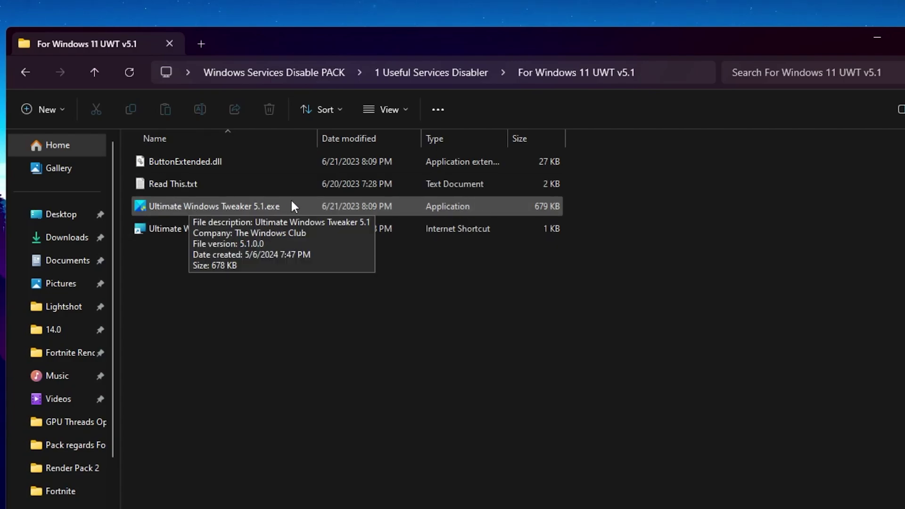
pyautogui.doubleClick(250, 208)
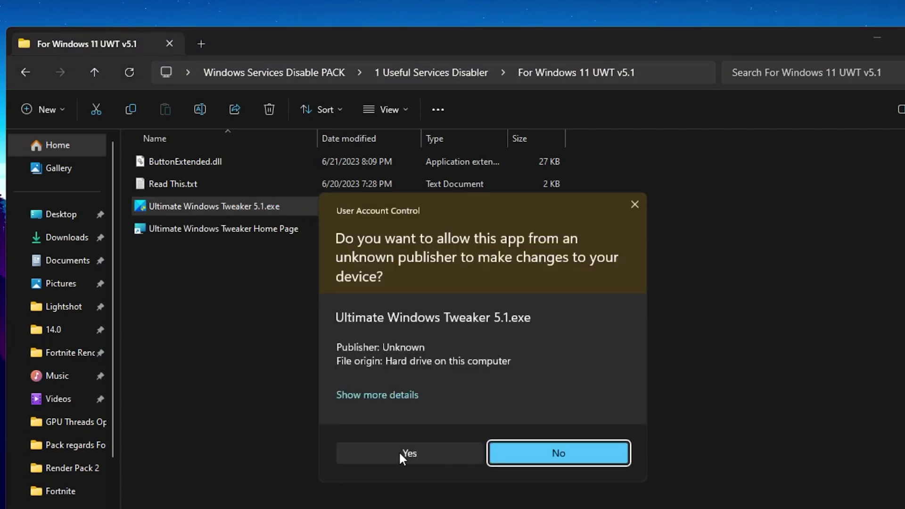
pyautogui.click(406, 453)
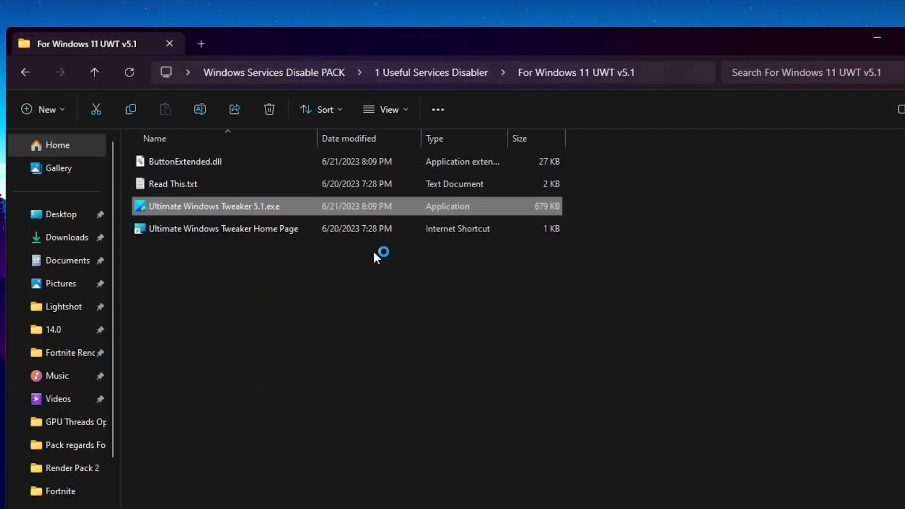
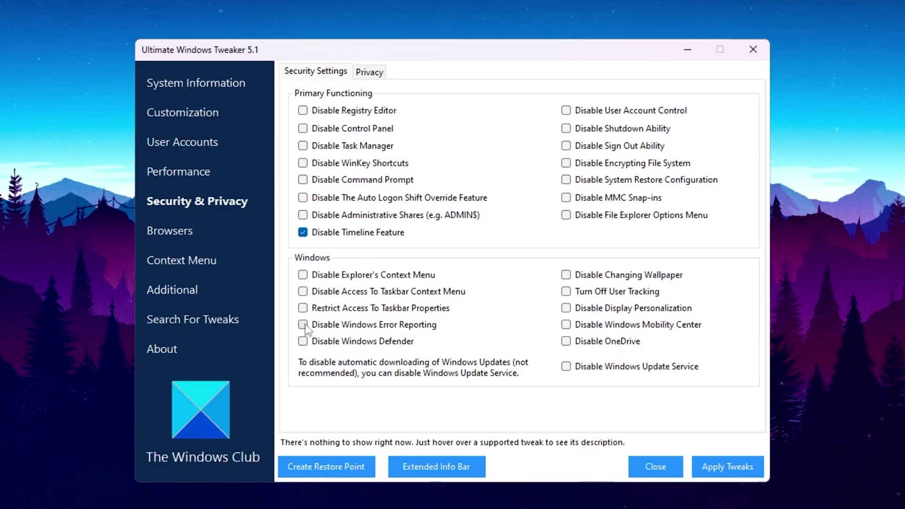
# In the Windows security settings, disable Windows Error Reporting, Windows Mobility Center and OneDrive, and turn off user tracking
pyautogui.click(354, 325)
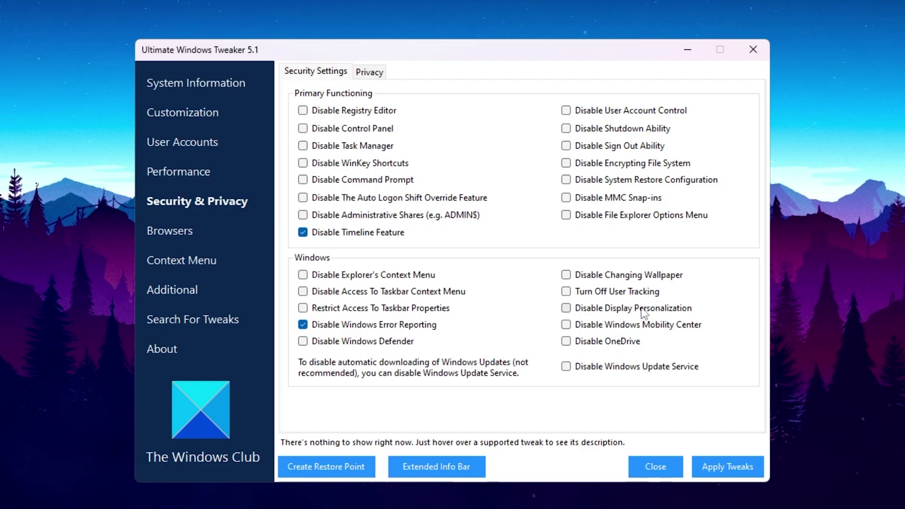
pyautogui.click(642, 292)
pyautogui.click(650, 325)
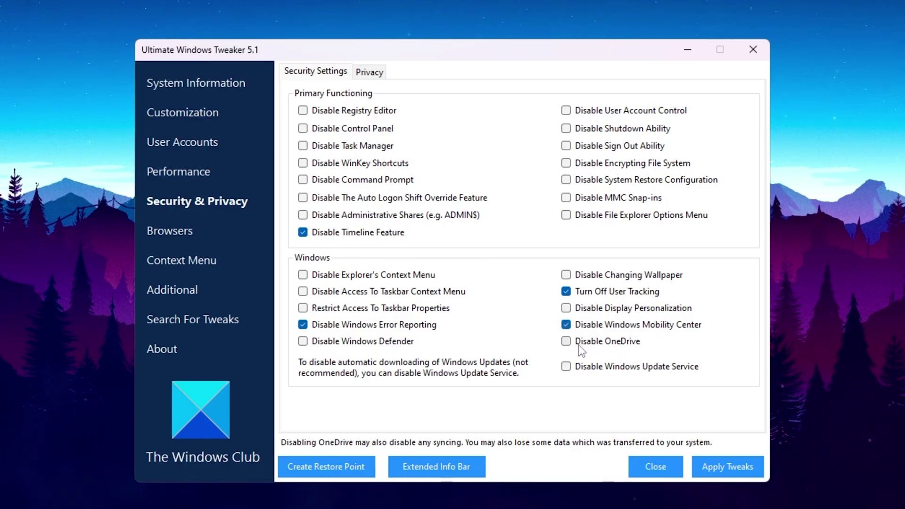
pyautogui.click(585, 343)
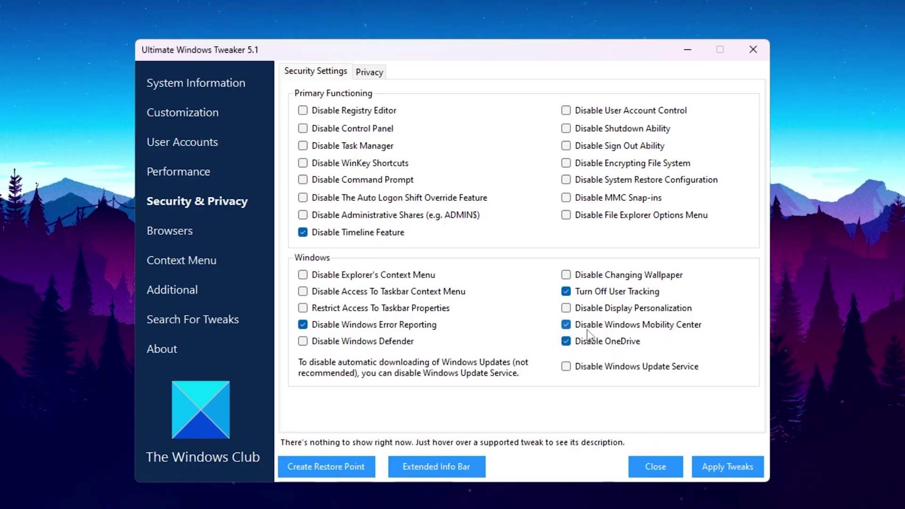
# Check the Privacy and Additional tweaks, enable Disable Prefetch Service under Performance, and close Ultimate Windows Tweaker
pyautogui.click(382, 71)
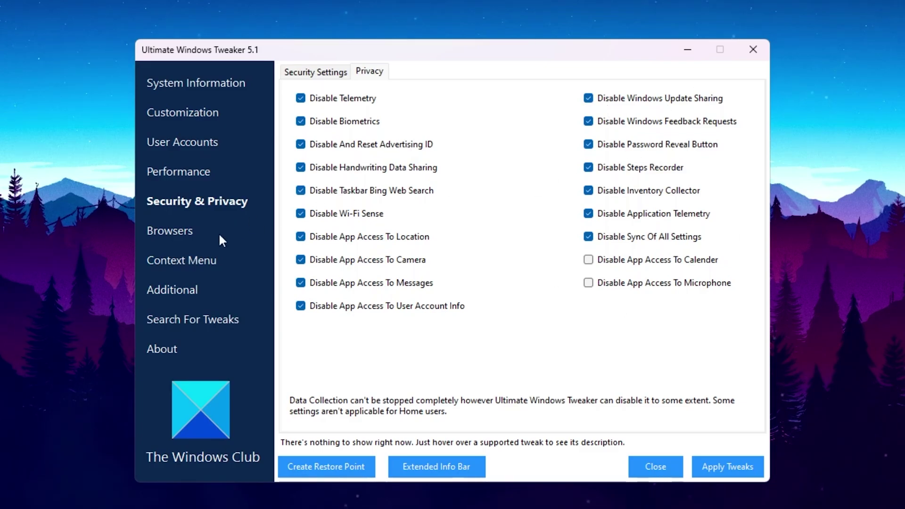
pyautogui.click(170, 287)
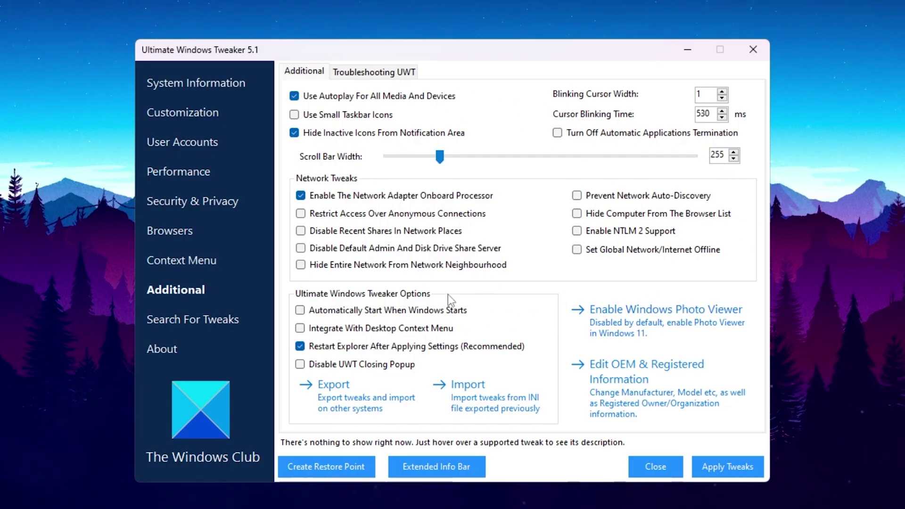
pyautogui.click(187, 173)
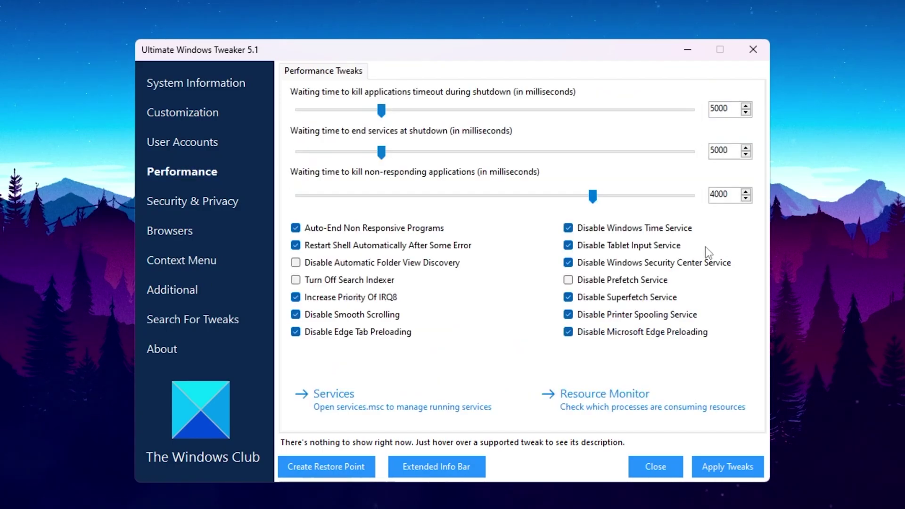
pyautogui.moveTo(593, 252)
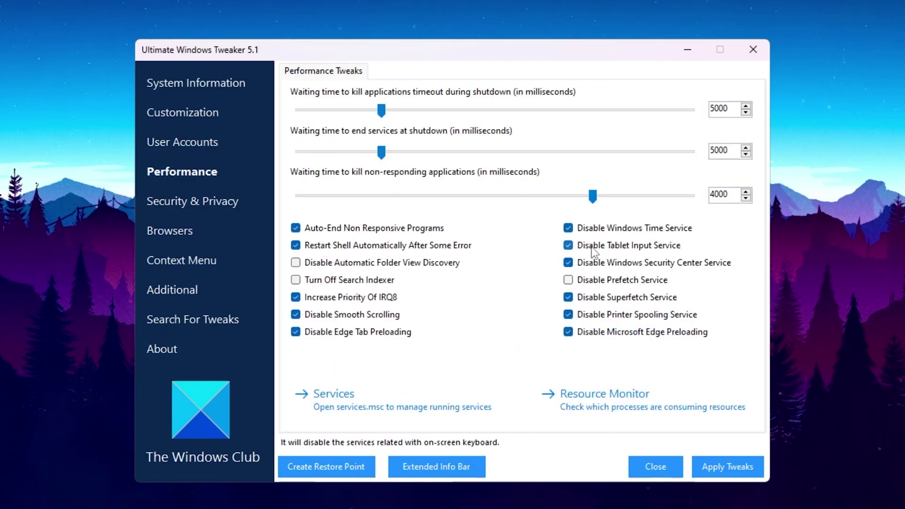
pyautogui.moveTo(588, 271)
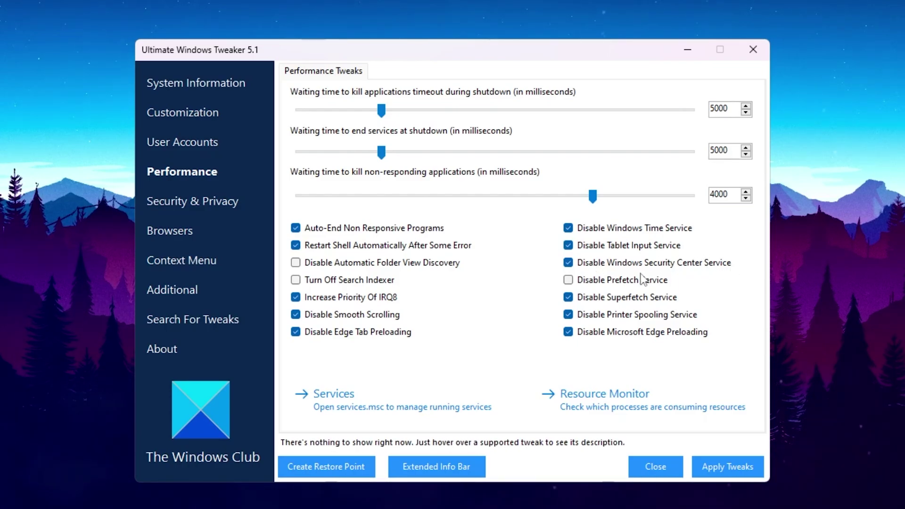
pyautogui.click(585, 283)
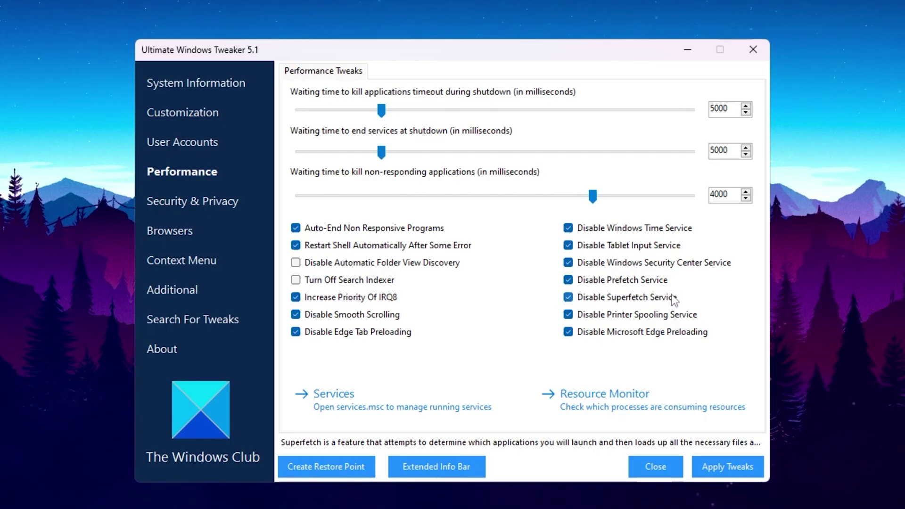
pyautogui.moveTo(597, 321)
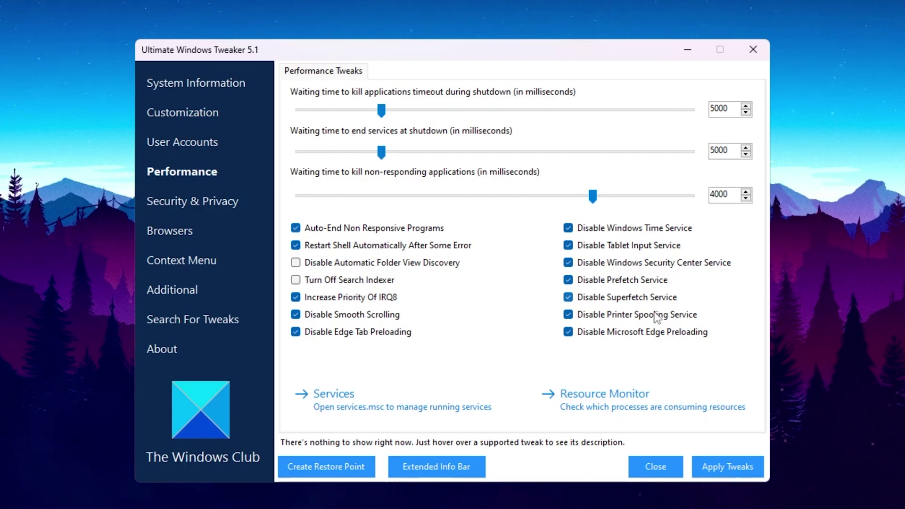
pyautogui.click(752, 50)
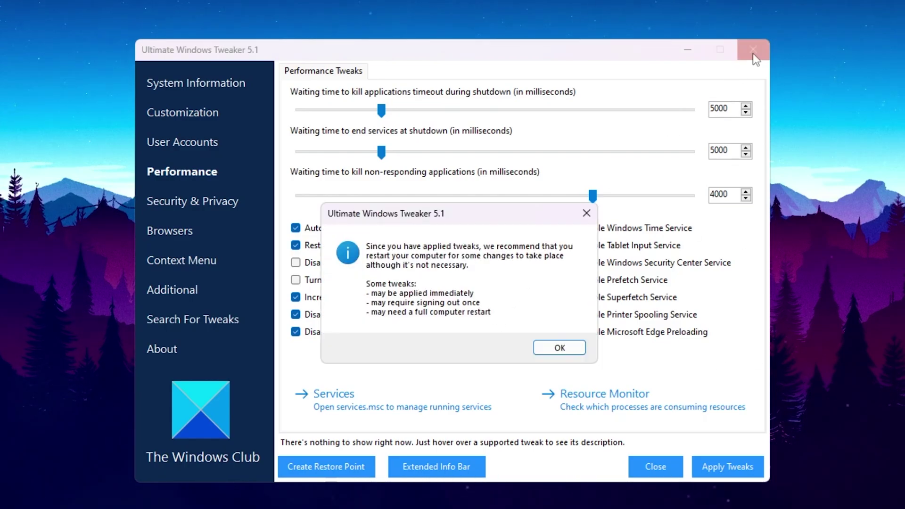
pyautogui.click(568, 348)
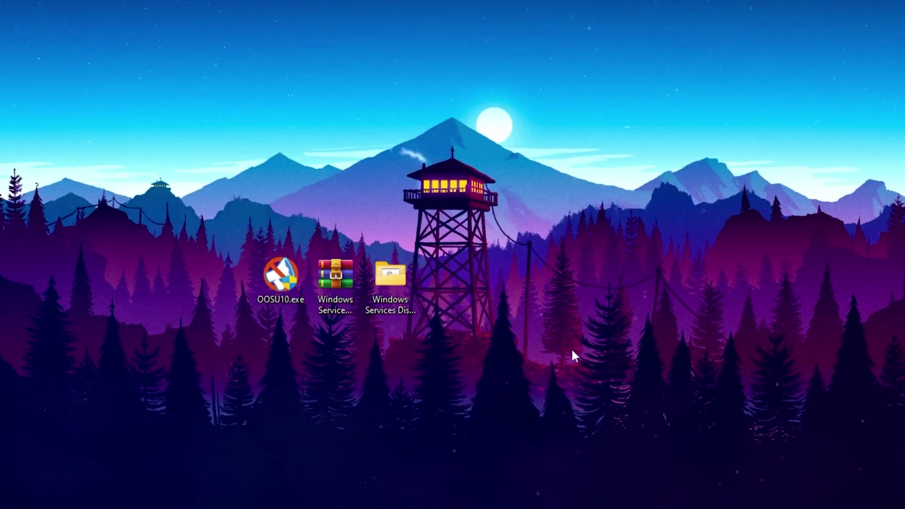
# Run WPD.exe from the 2 WPD folder of Windows Services Disable PACK, allowing it to make changes
pyautogui.doubleClick(396, 287)
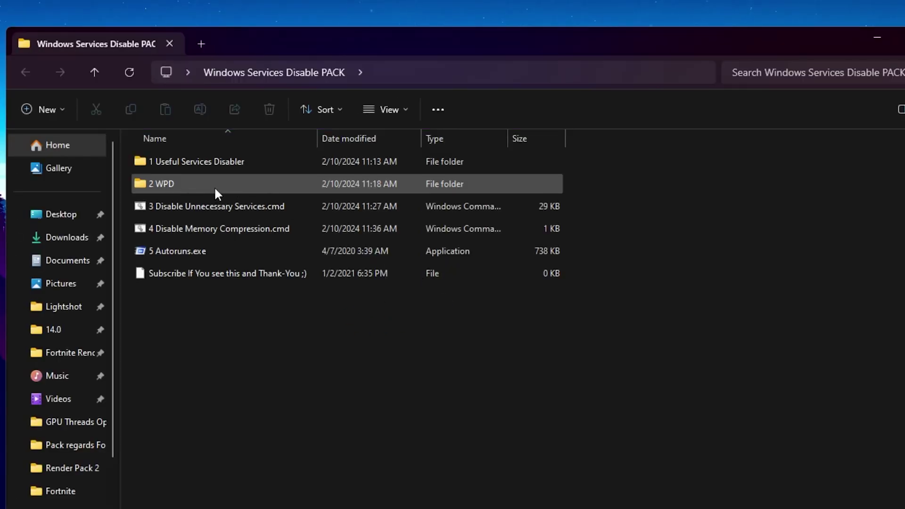
pyautogui.doubleClick(214, 187)
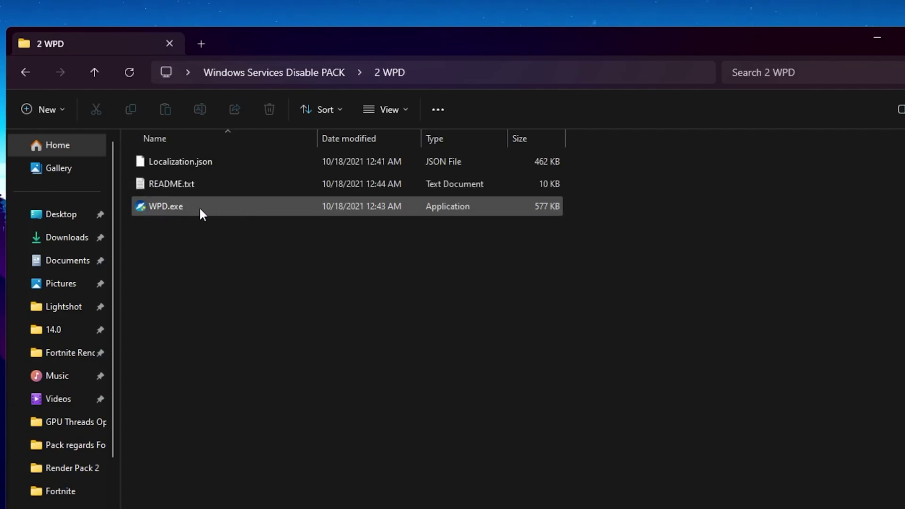
pyautogui.doubleClick(171, 206)
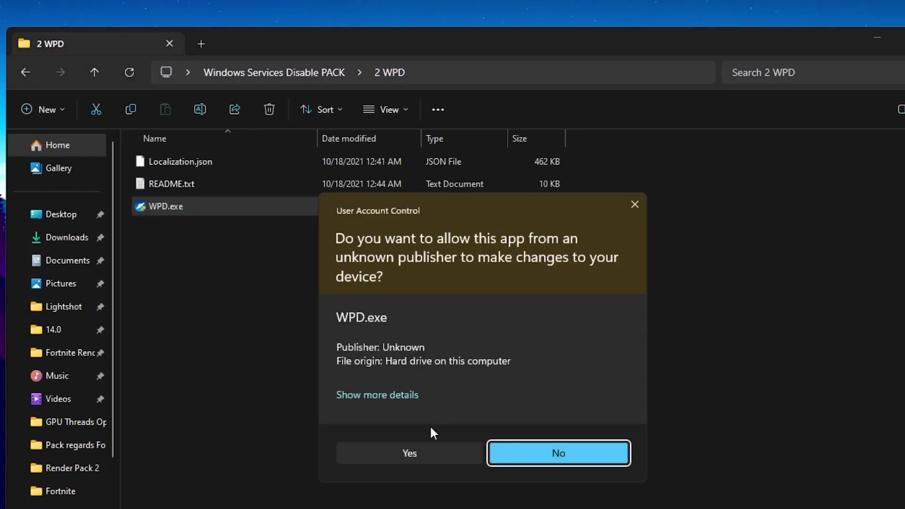
pyautogui.click(417, 453)
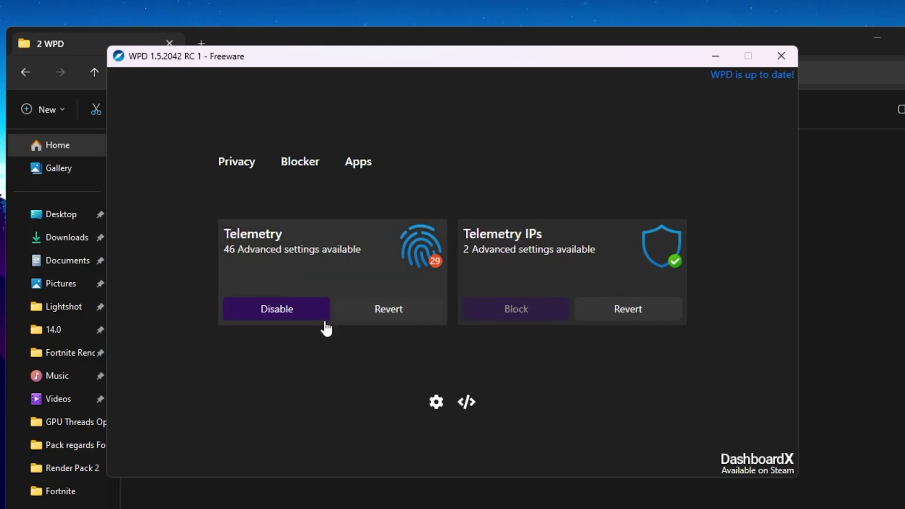
# Check the local group policy entries in the Privacy section and disable all privacy settings, leaving the advanced settings excluded
pyautogui.click(235, 162)
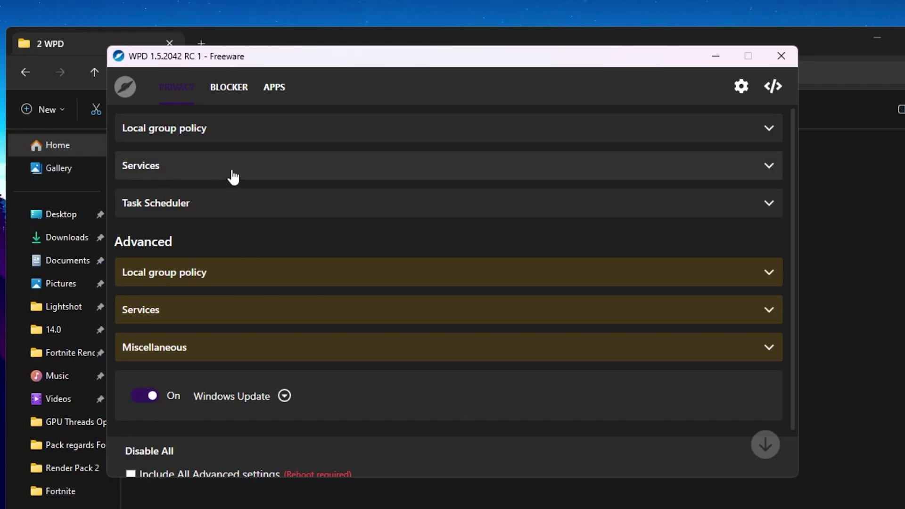
pyautogui.scroll(-1, 511, 231)
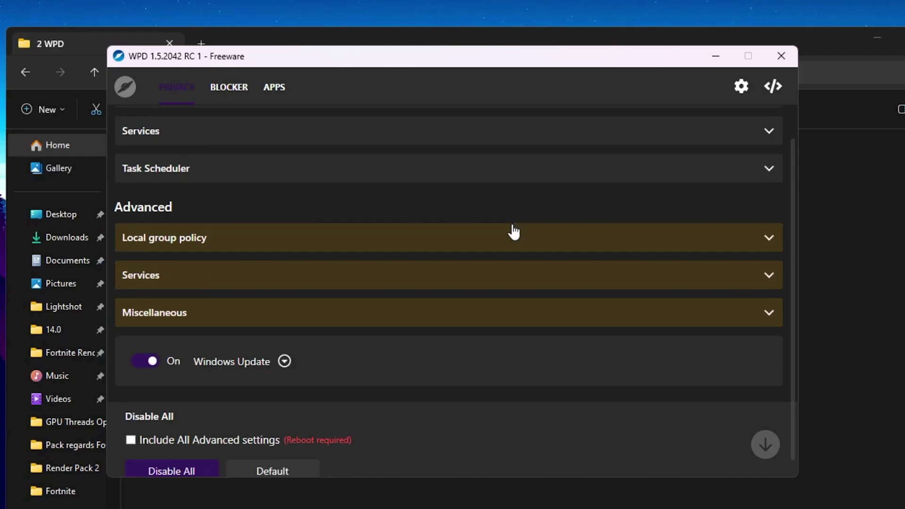
pyautogui.scroll(1, 612, 198)
pyautogui.click(769, 128)
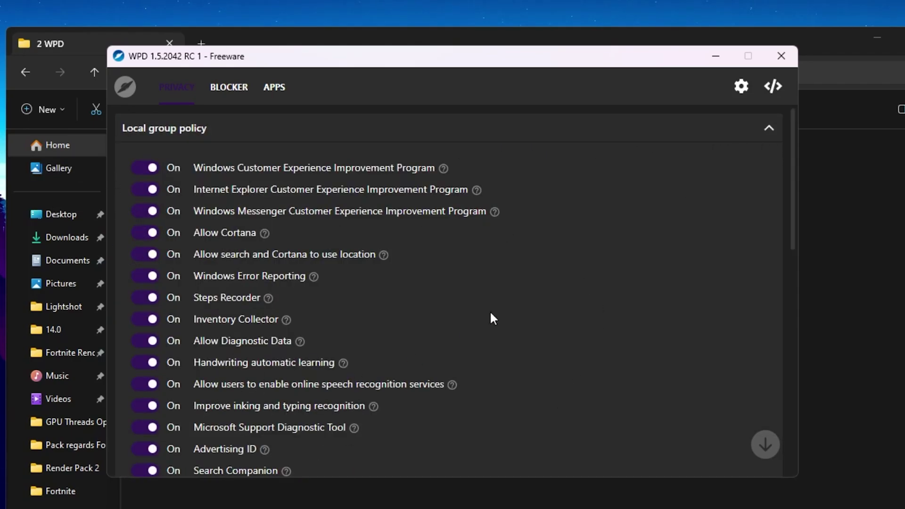
pyautogui.click(758, 129)
pyautogui.scroll(-1, 405, 264)
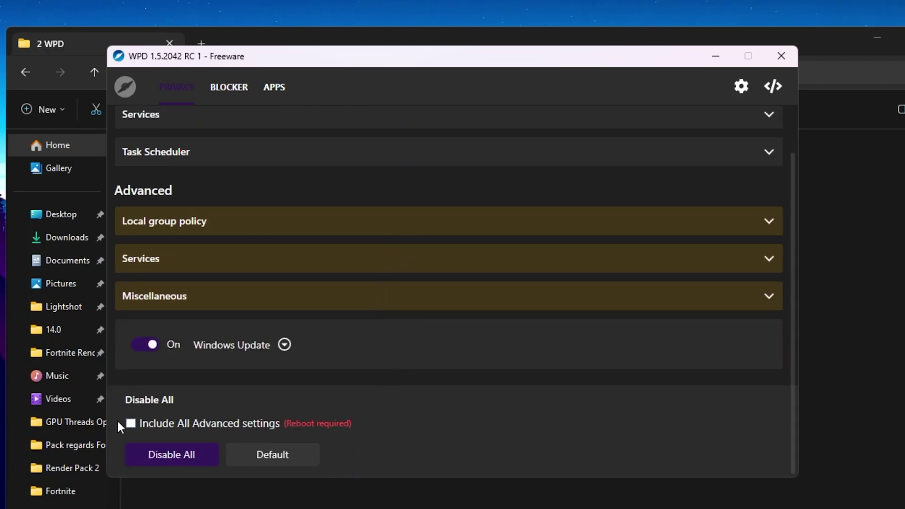
pyautogui.click(175, 459)
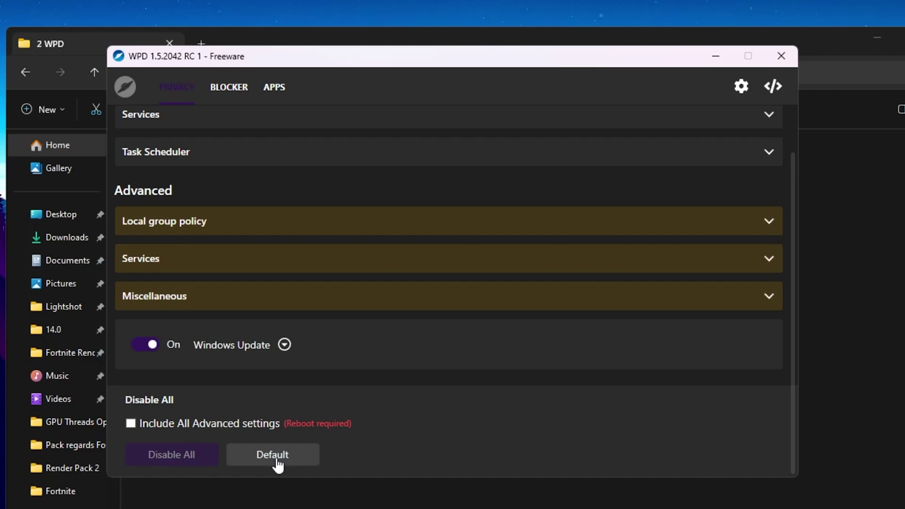
# Examine the Blocker rule sets and the list of removable Windows apps, recheck the Privacy section, and close WPD
pyautogui.click(220, 90)
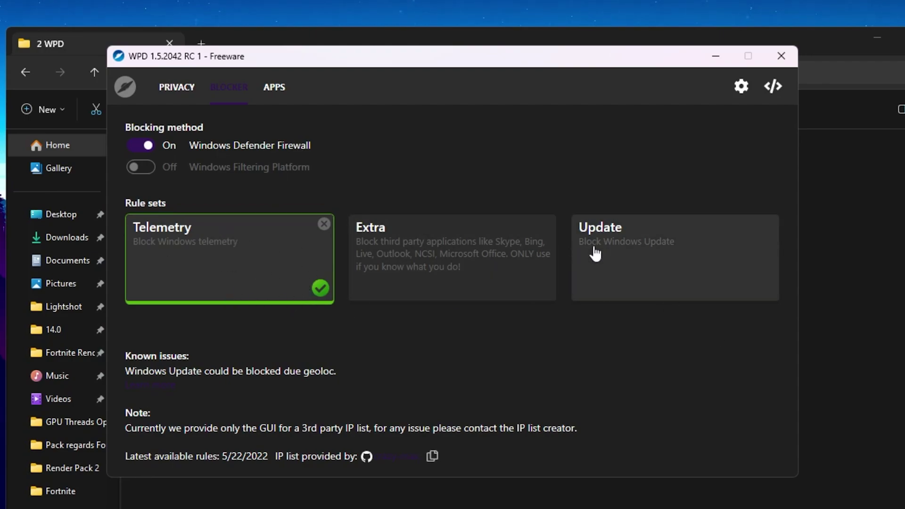
pyautogui.click(281, 89)
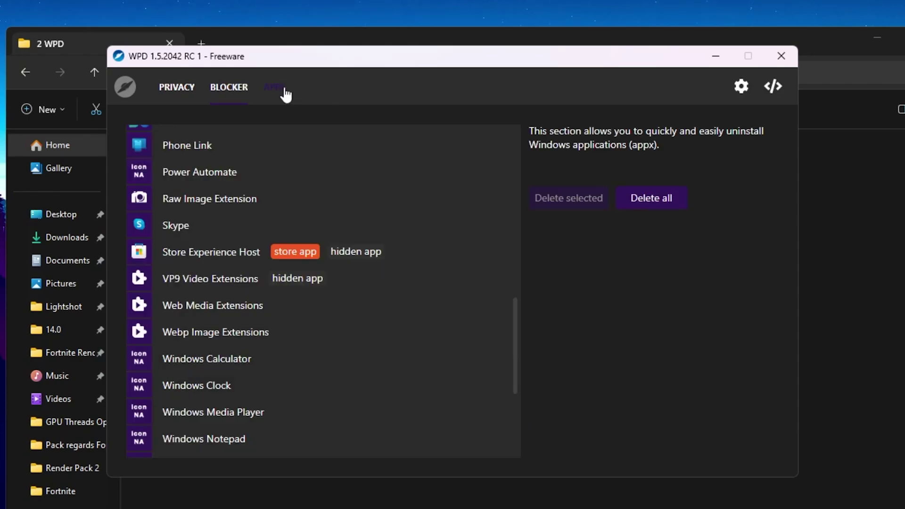
pyautogui.scroll(-5, 329, 162)
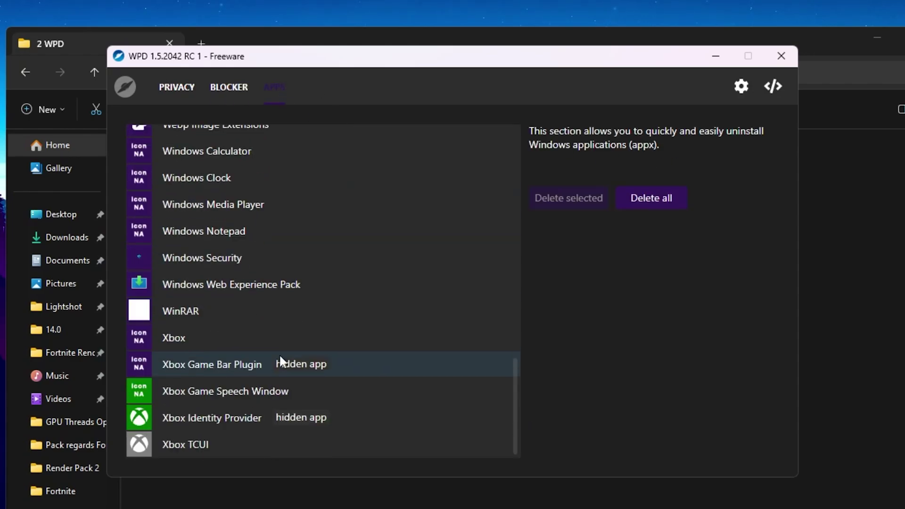
pyautogui.scroll(5, 297, 372)
pyautogui.scroll(6, 315, 386)
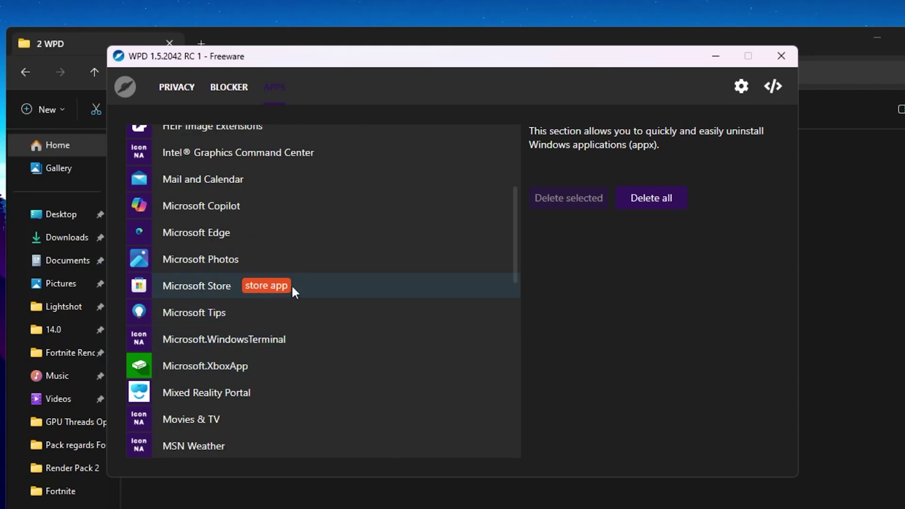
pyautogui.click(174, 87)
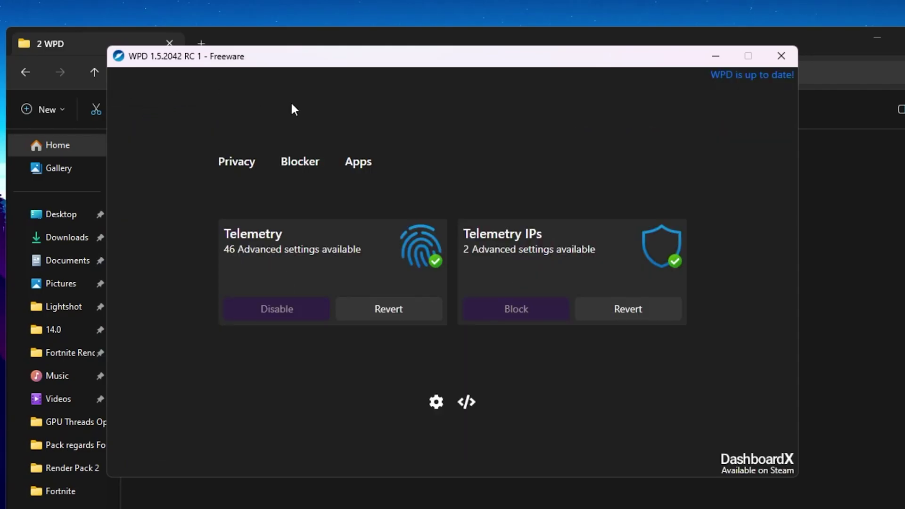
pyautogui.click(256, 235)
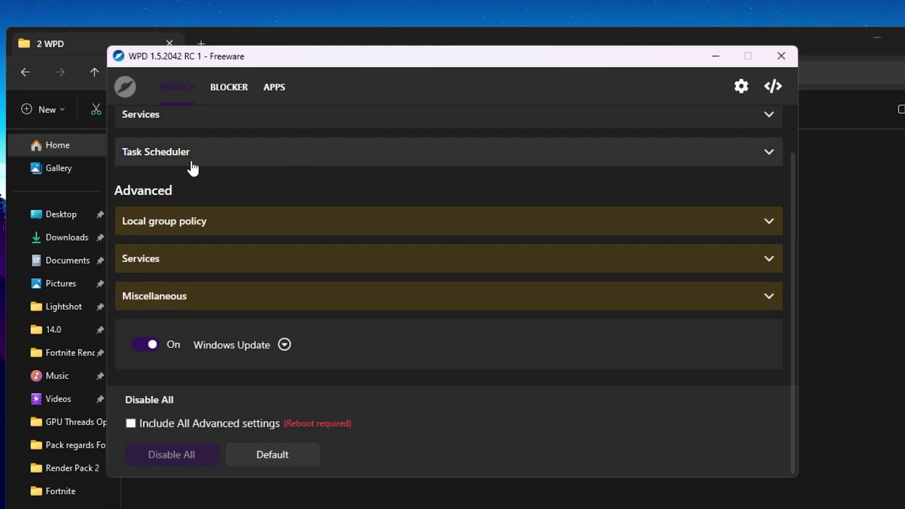
pyautogui.click(780, 56)
# Run 3 Disable Unnecessary Services.cmd from the Windows Services Disable PACK folder as administrator, allowing it to make changes
pyautogui.hotkey('alt', 'Up')
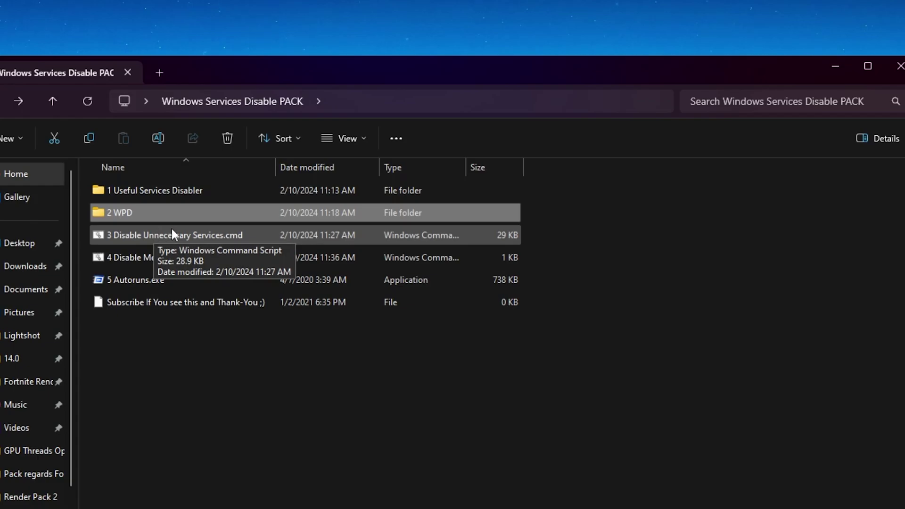
pyautogui.rightClick(125, 232)
pyautogui.click(164, 323)
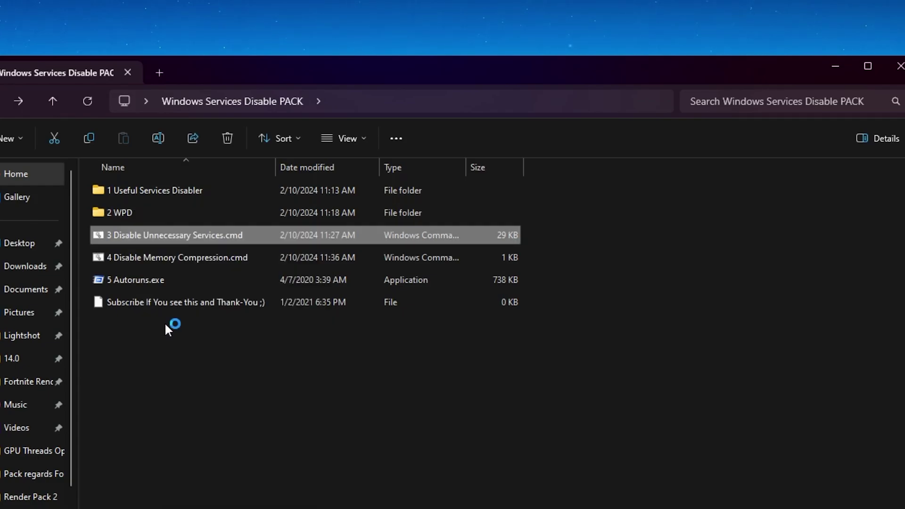
pyautogui.click(366, 469)
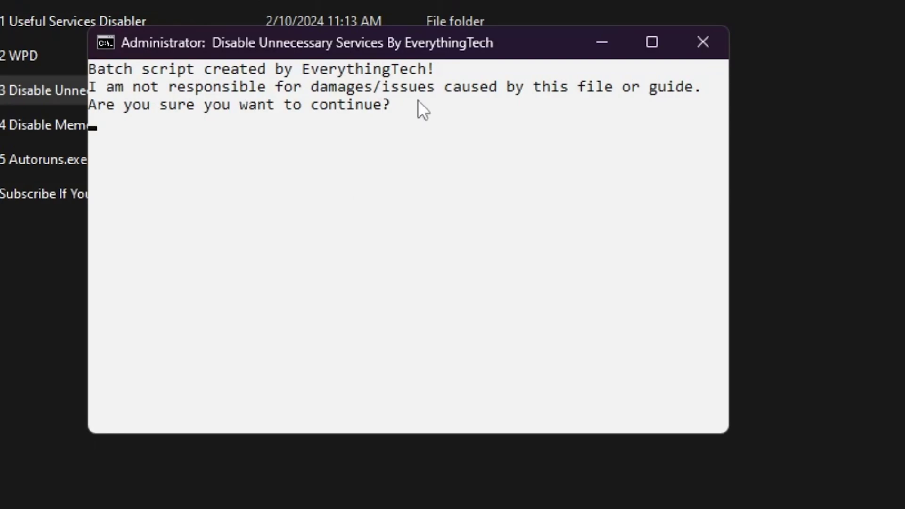
# Answer YES to continue the script, choose the standard disabler, and close the script window
pyautogui.write('YES')
pyautogui.press('Return')
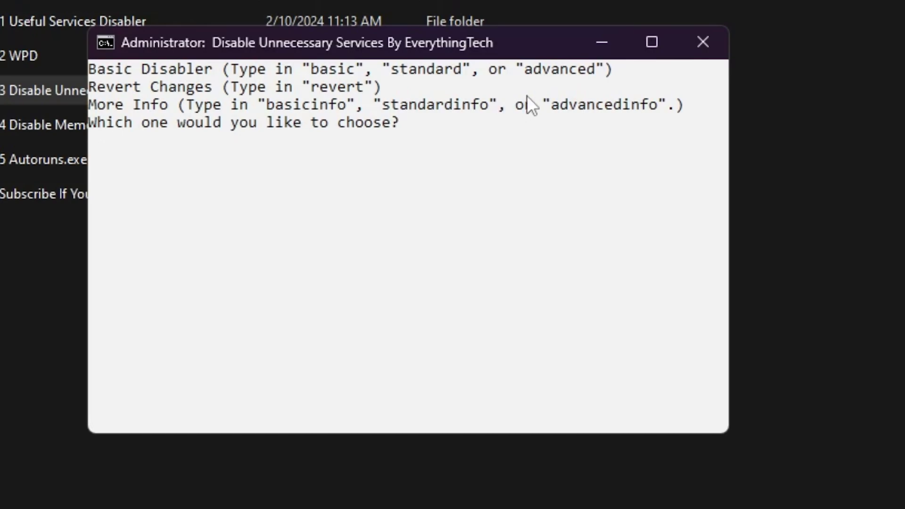
pyautogui.write('standard')
pyautogui.press('Return')
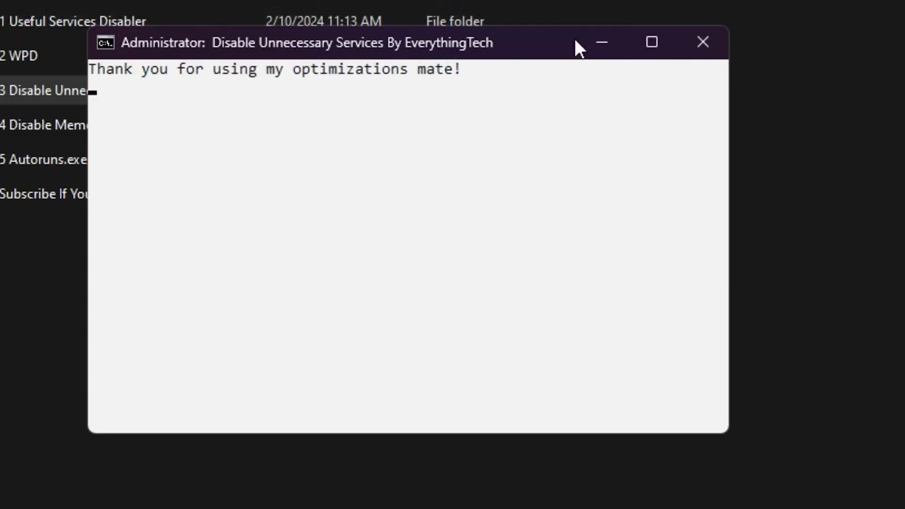
pyautogui.click(718, 44)
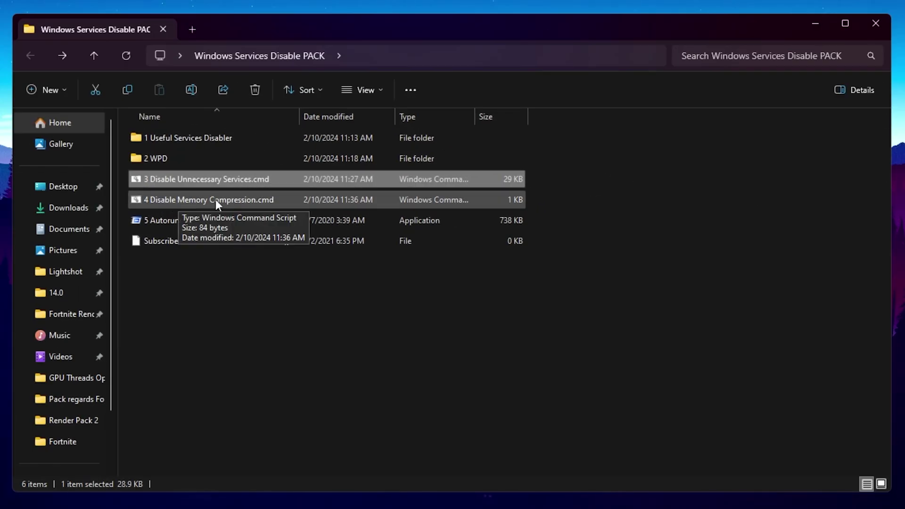
# Run 4 Disable Memory Compression.cmd as administrator, allowing it to make changes, and close its console window
pyautogui.click(180, 198)
pyautogui.rightClick(179, 195)
pyautogui.click(238, 281)
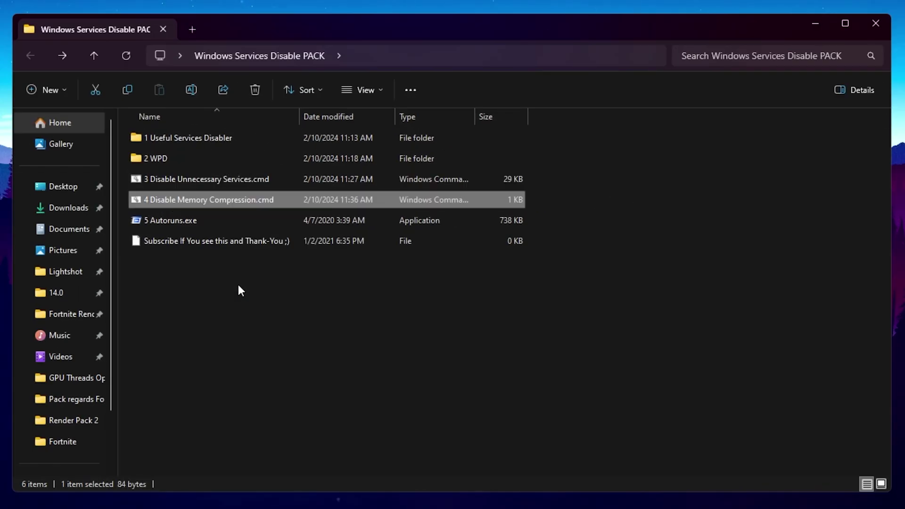
pyautogui.click(359, 393)
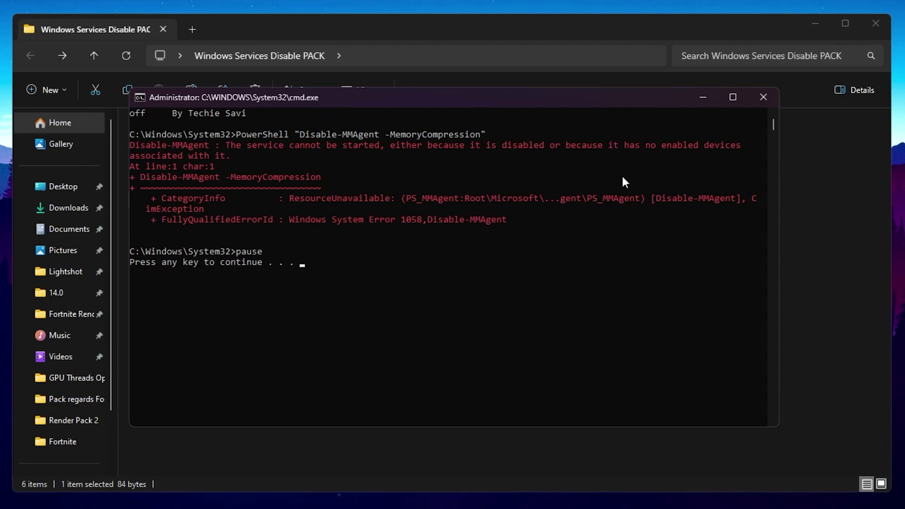
pyautogui.click(764, 97)
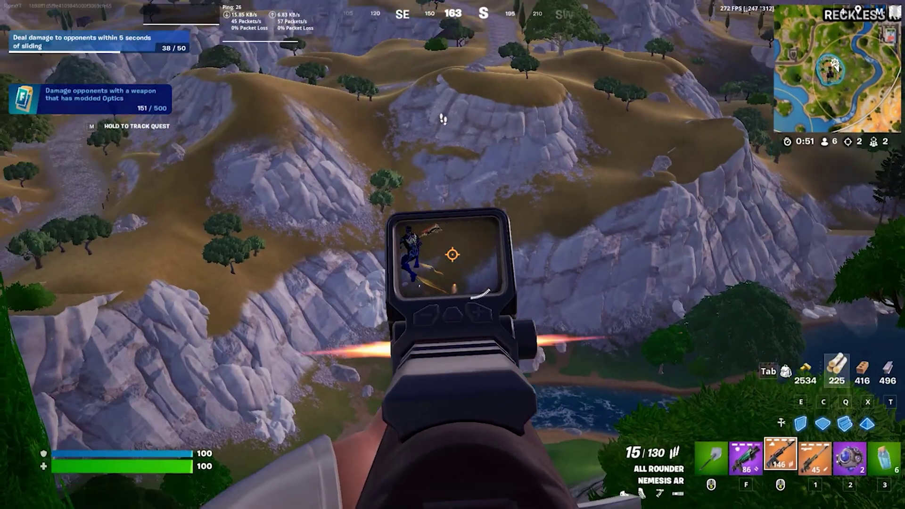
pyautogui.click(453, 255)
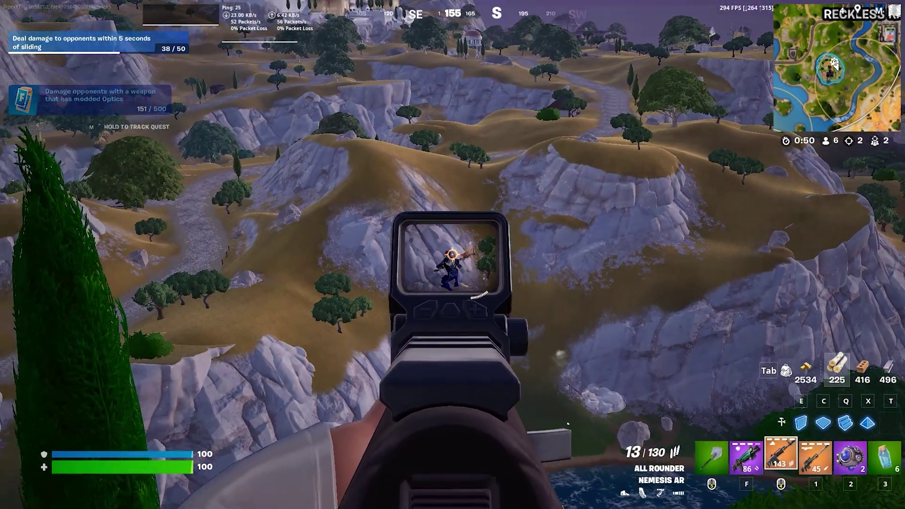
pyautogui.click(452, 254)
pyautogui.press('r')
pyautogui.press('r')
pyautogui.press('w')
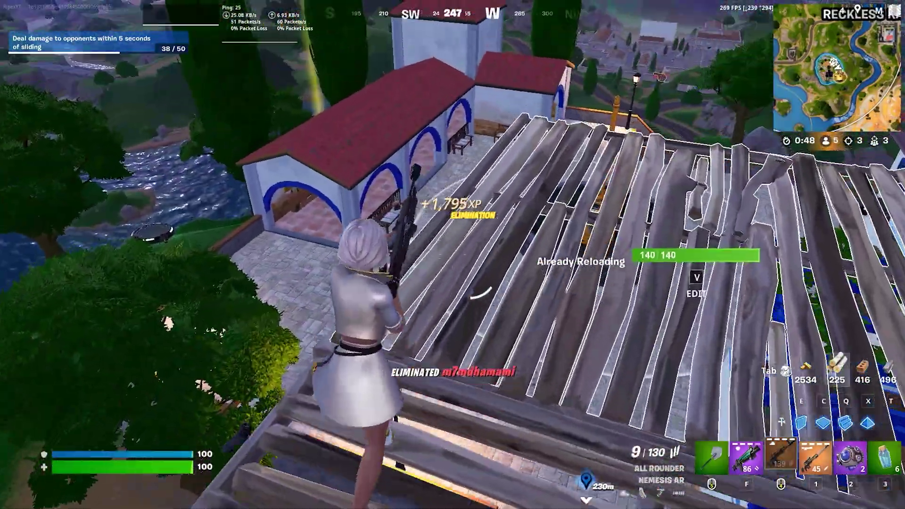
pyautogui.press('f')
pyautogui.press('r')
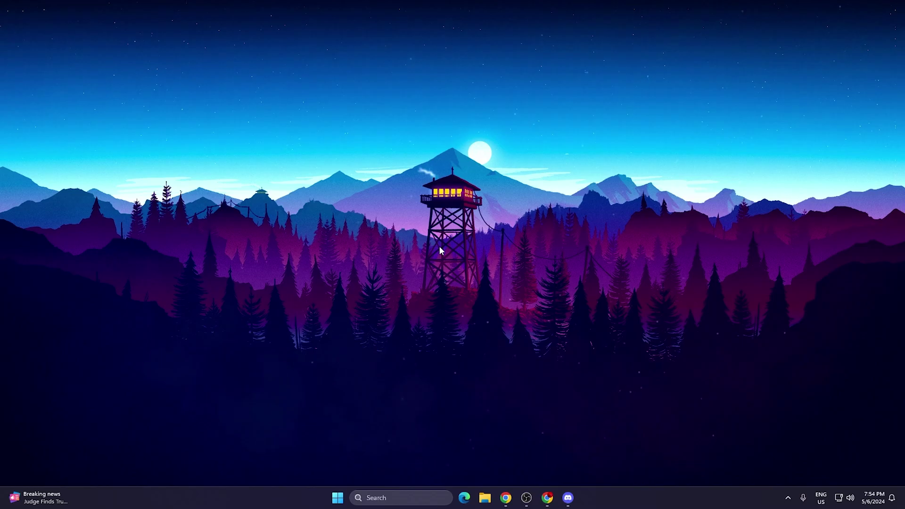
# Search Windows for power, open the power plan selection, and select the High performance plan
pyautogui.click(386, 500)
pyautogui.write('power')
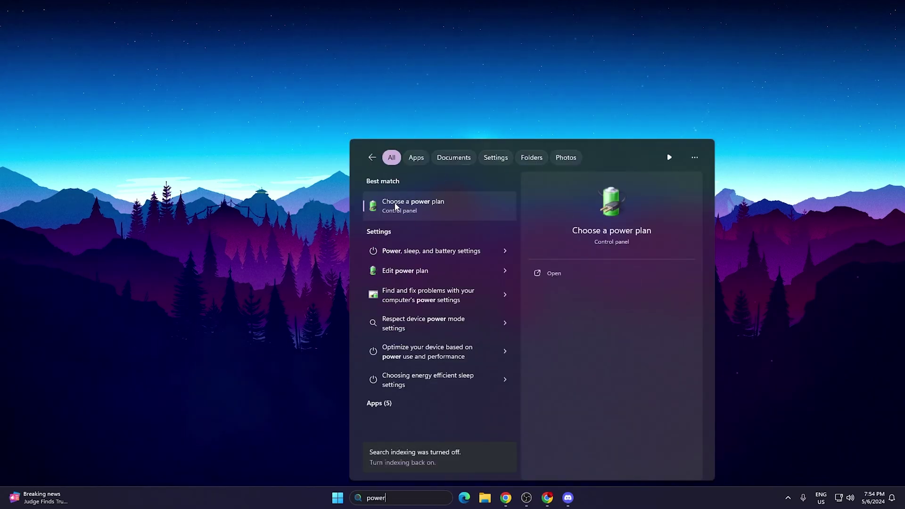
pyautogui.click(413, 204)
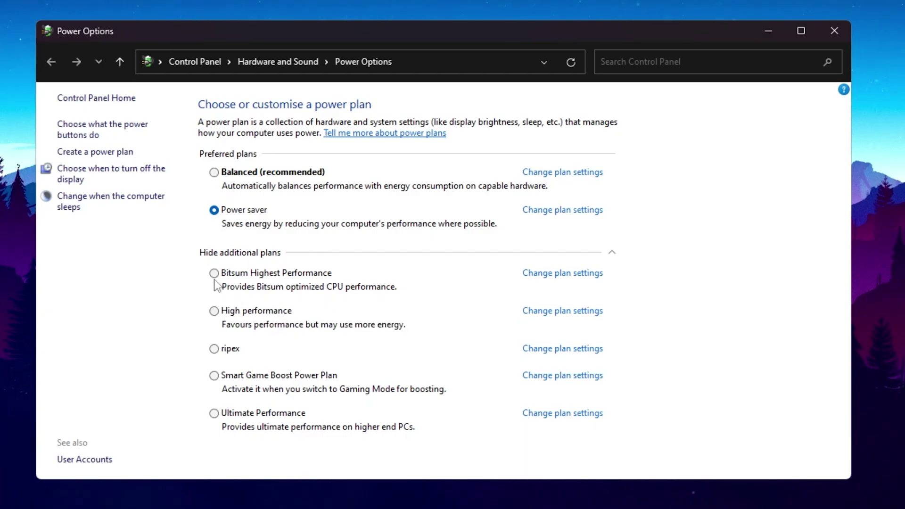
pyautogui.click(248, 318)
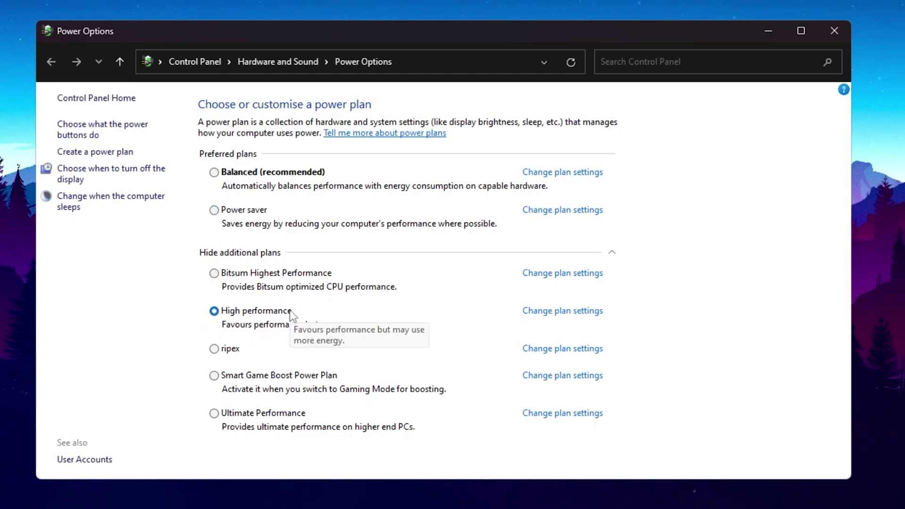
# Set the High performance plan to never turn off the display and save the changes
pyautogui.click(563, 310)
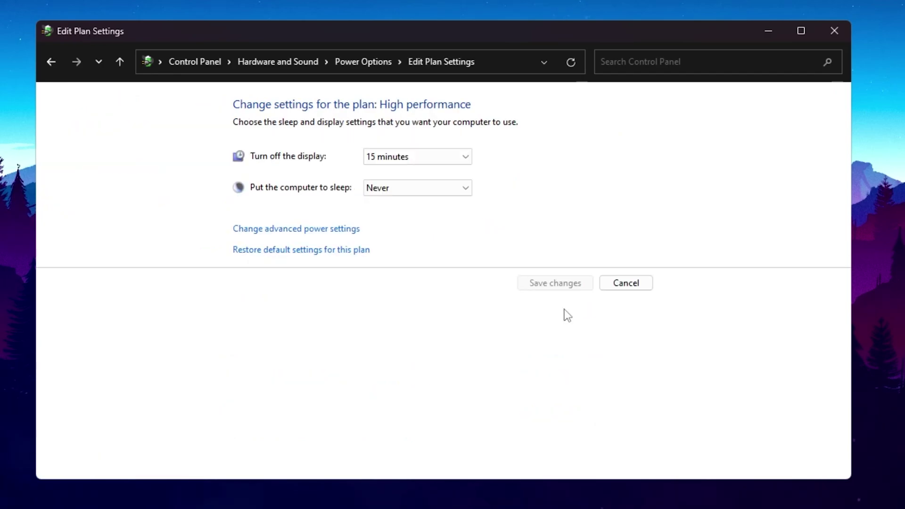
pyautogui.click(419, 156)
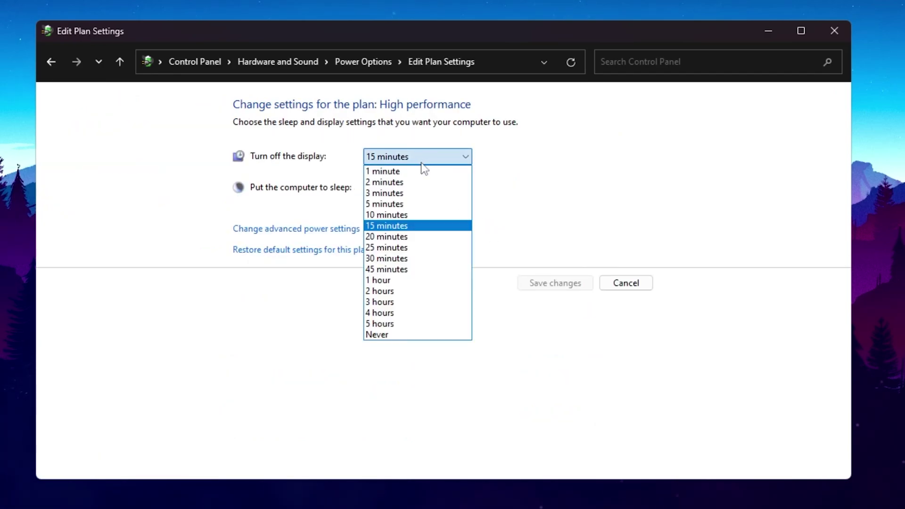
pyautogui.click(409, 336)
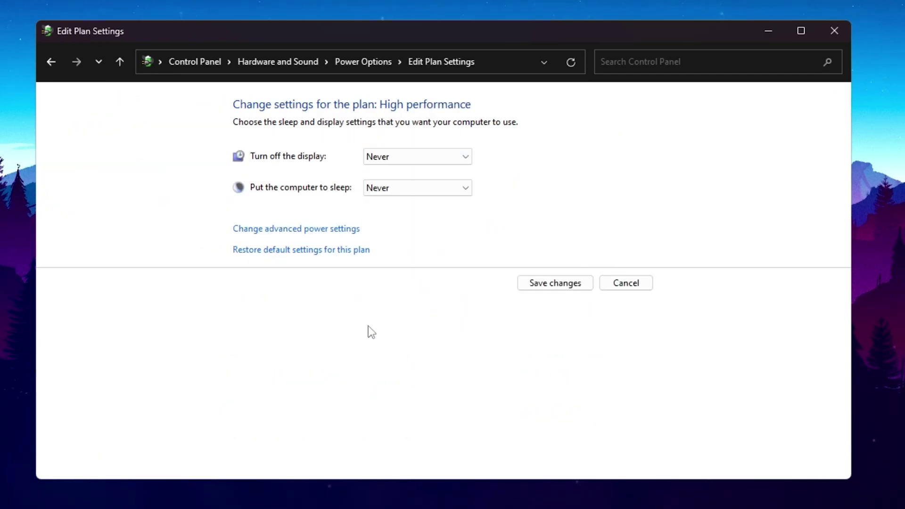
pyautogui.click(561, 285)
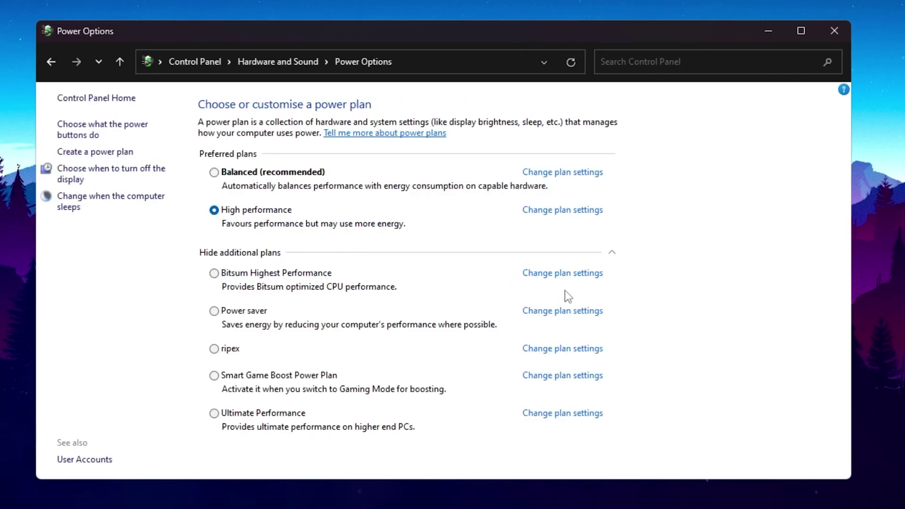
# Open the High performance plan's advanced power settings, centre the dialog, and expand Processor power management
pyautogui.click(574, 211)
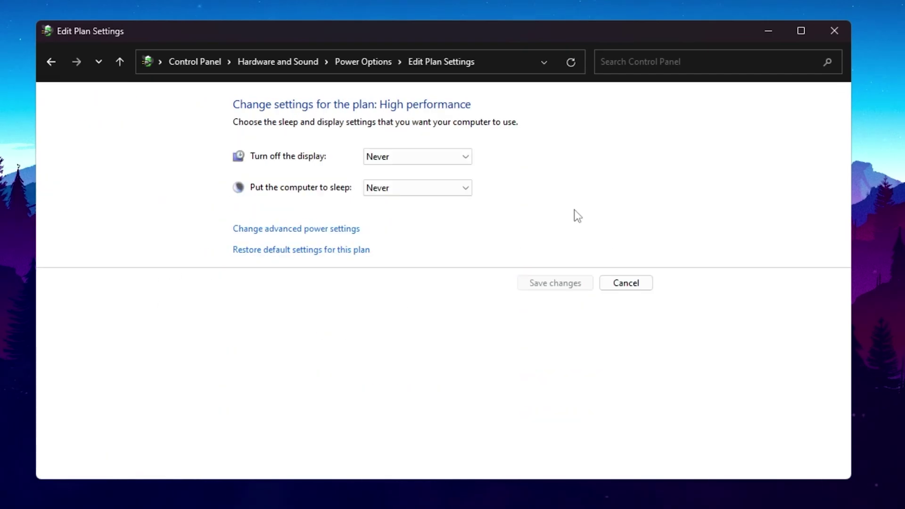
pyautogui.click(269, 230)
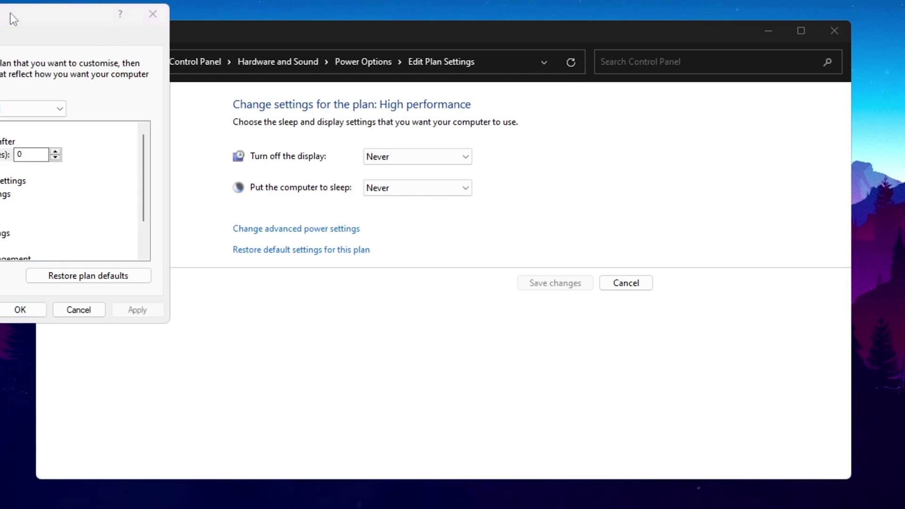
pyautogui.moveTo(10, 14); pyautogui.dragTo(385, 111)
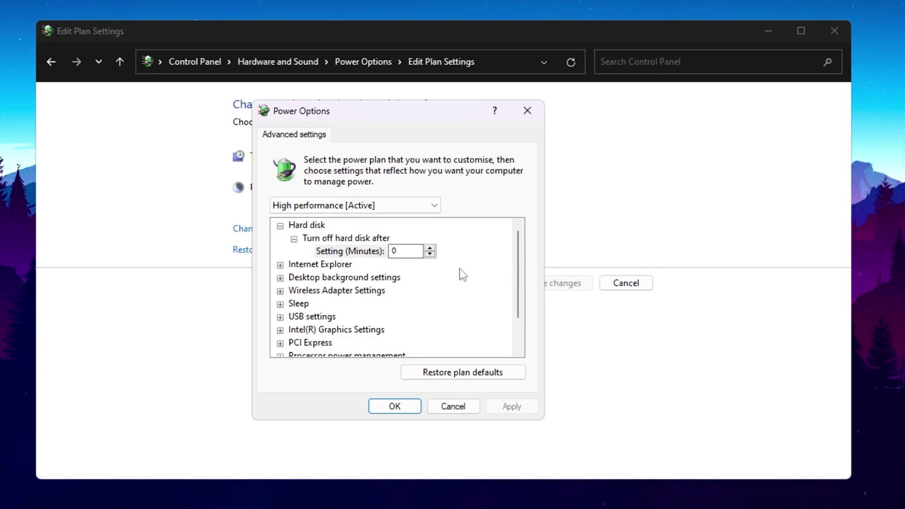
pyautogui.scroll(-1, 457, 283)
pyautogui.click(281, 316)
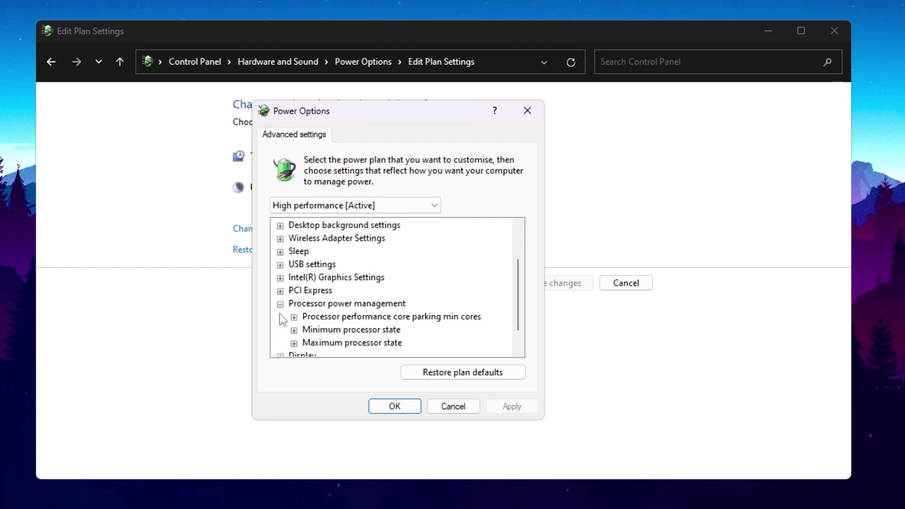
pyautogui.scroll(-1, 302, 330)
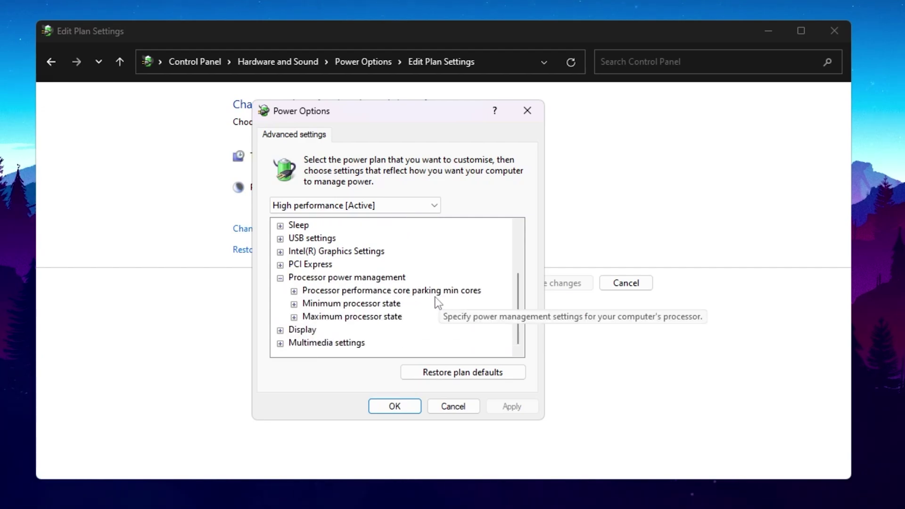
# Check the minimum and maximum processor state settings, accept the advanced settings, and close the plan settings window
pyautogui.click(294, 304)
pyautogui.click(294, 329)
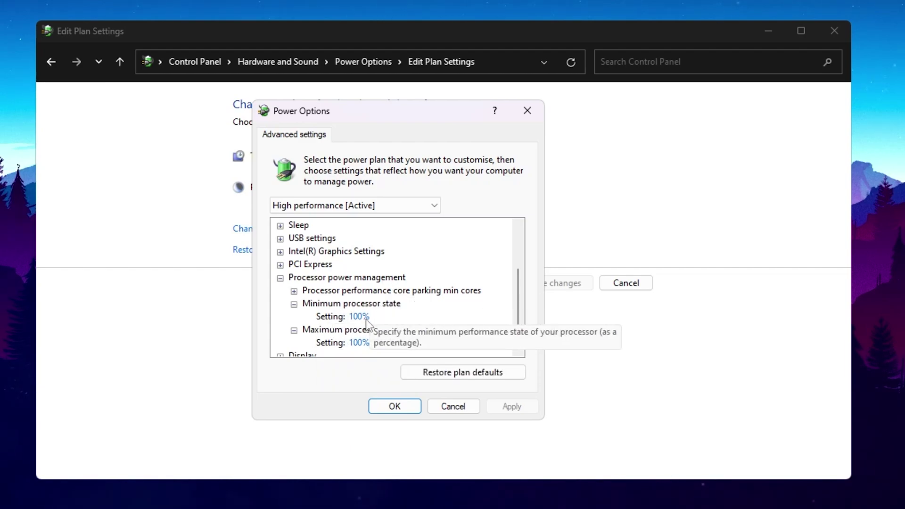
pyautogui.click(418, 410)
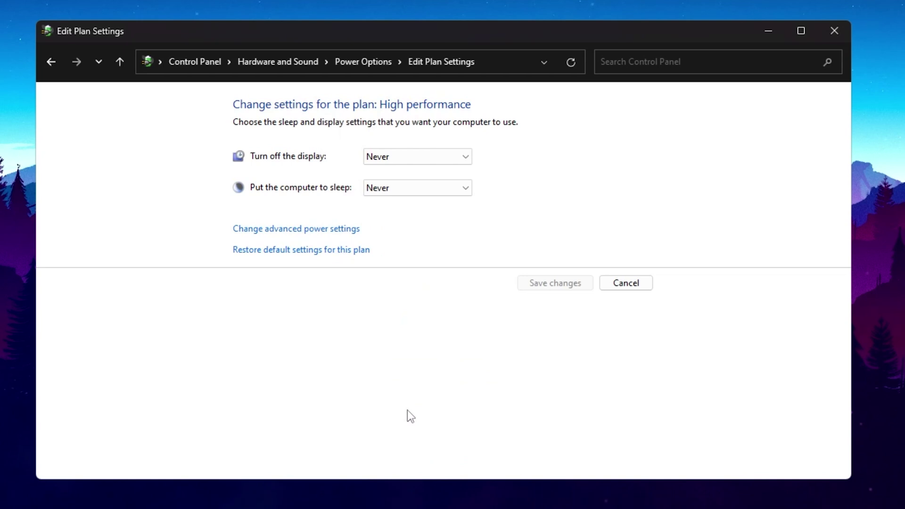
pyautogui.click(842, 29)
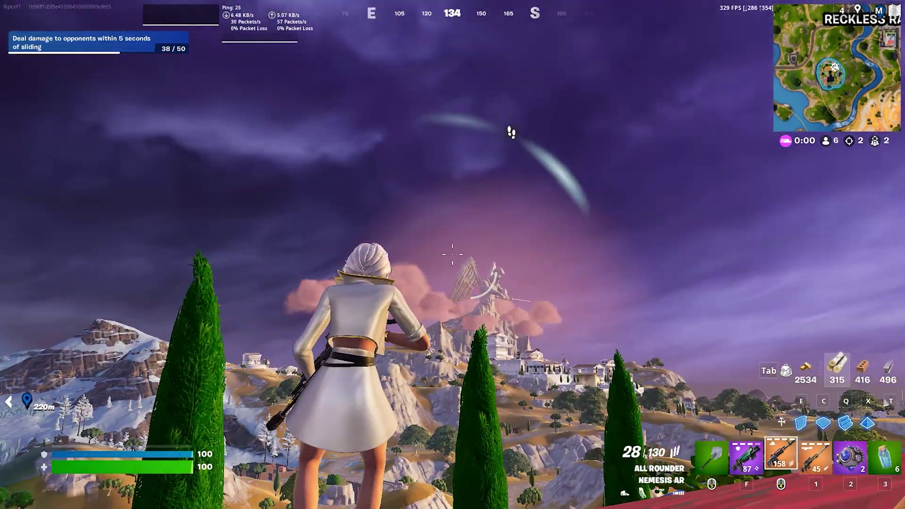
pyautogui.press('e')
pyautogui.click(452, 255)
pyautogui.click(452, 254)
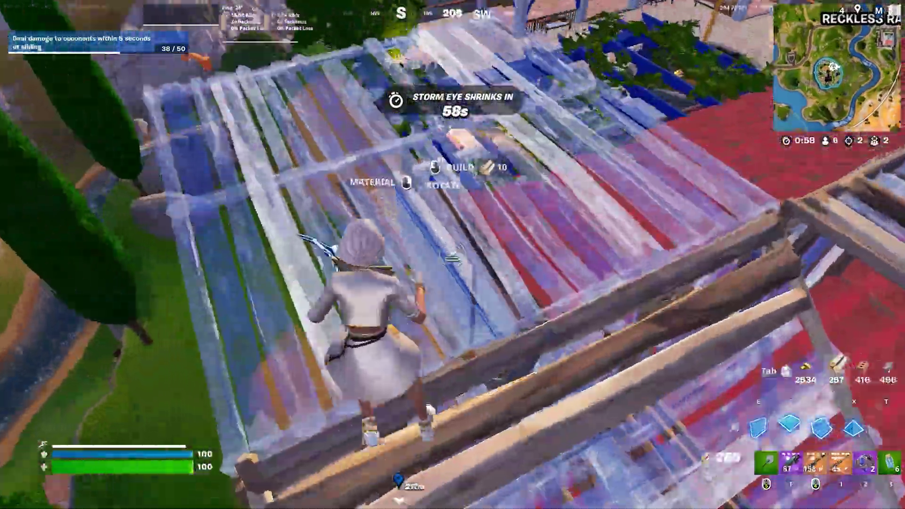
pyautogui.press('f')
pyautogui.press('q')
pyautogui.click(452, 254)
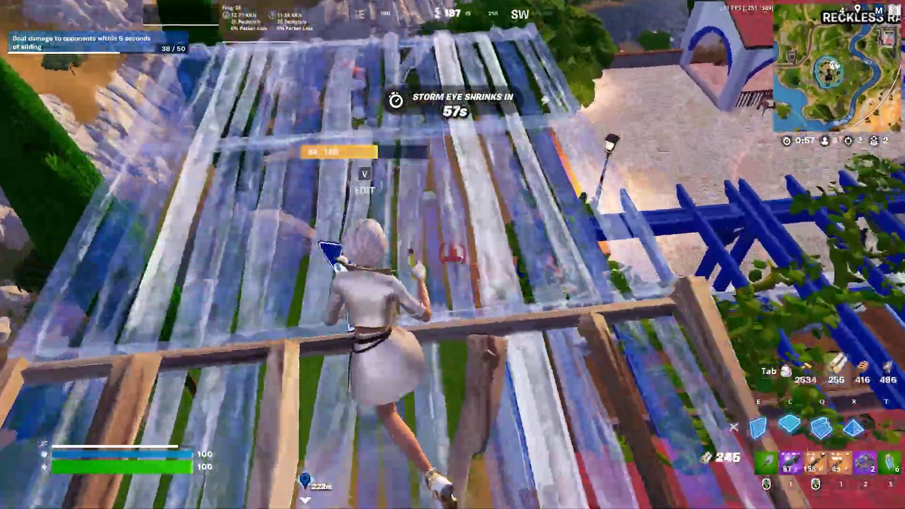
pyautogui.scroll(-1, 452, 255)
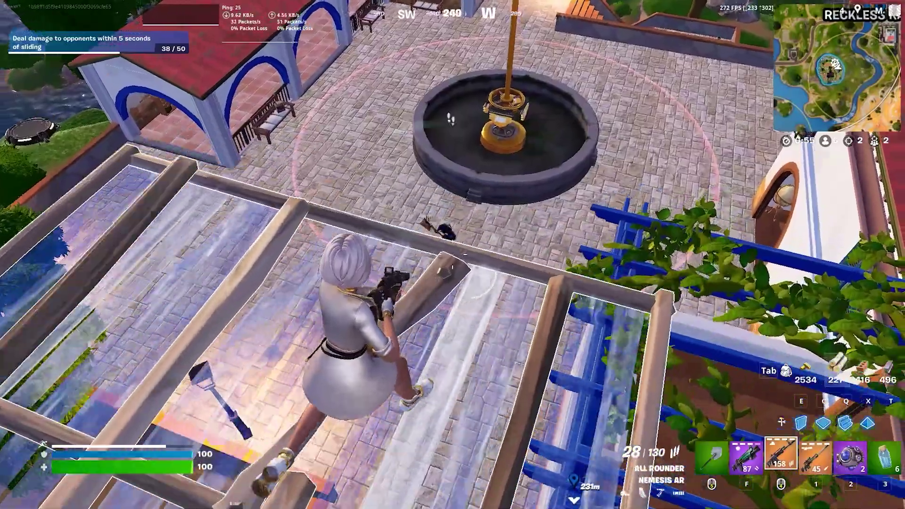
pyautogui.rightClick(452, 255)
pyautogui.click(453, 254)
pyautogui.click(452, 255)
pyautogui.click(452, 255)
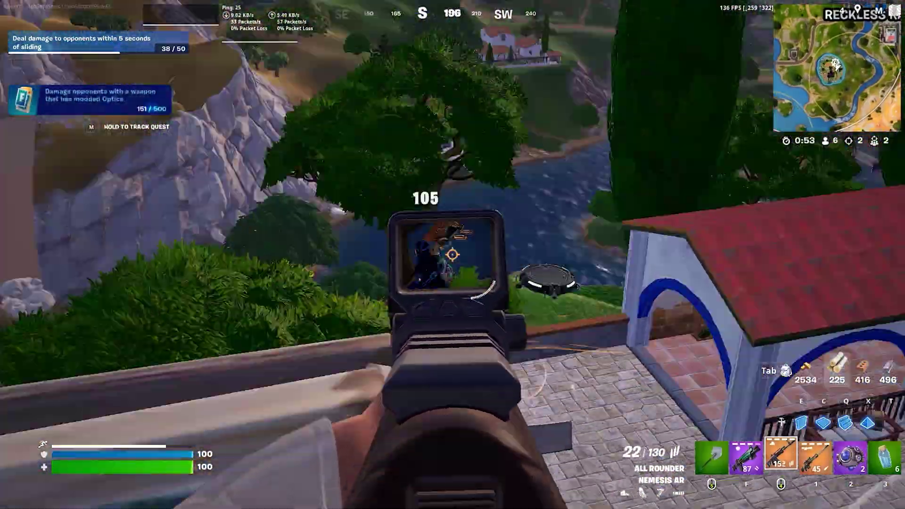
pyautogui.click(452, 255)
pyautogui.click(452, 255)
pyautogui.click(453, 255)
pyautogui.rightClick(452, 254)
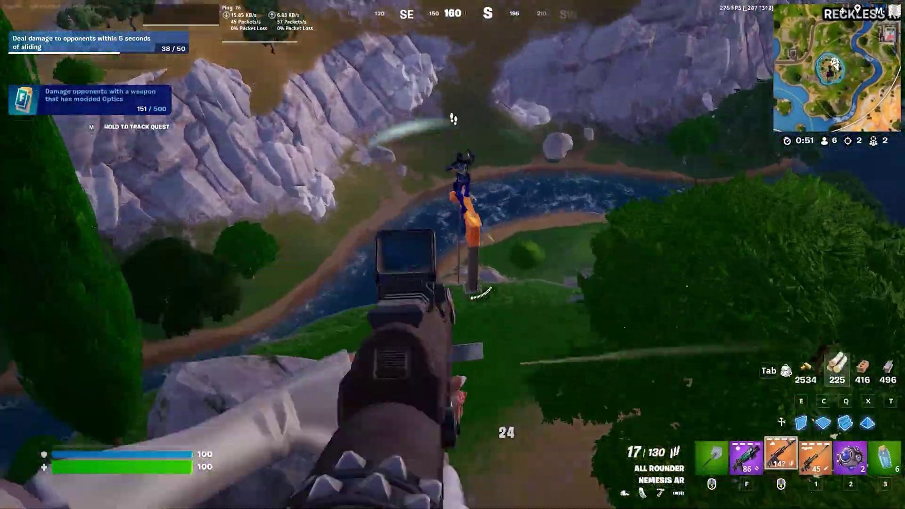
pyautogui.click(452, 254)
pyautogui.click(453, 254)
pyautogui.click(452, 254)
pyautogui.press('r')
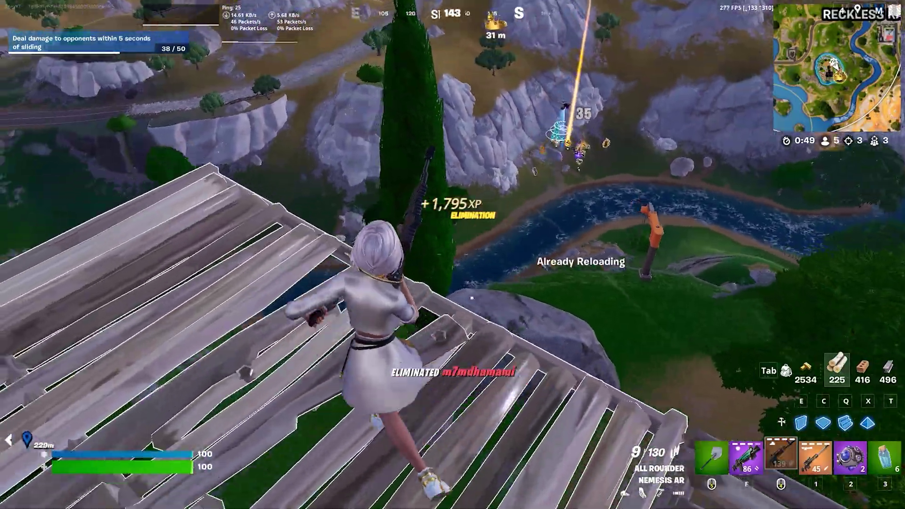
pyautogui.press('f')
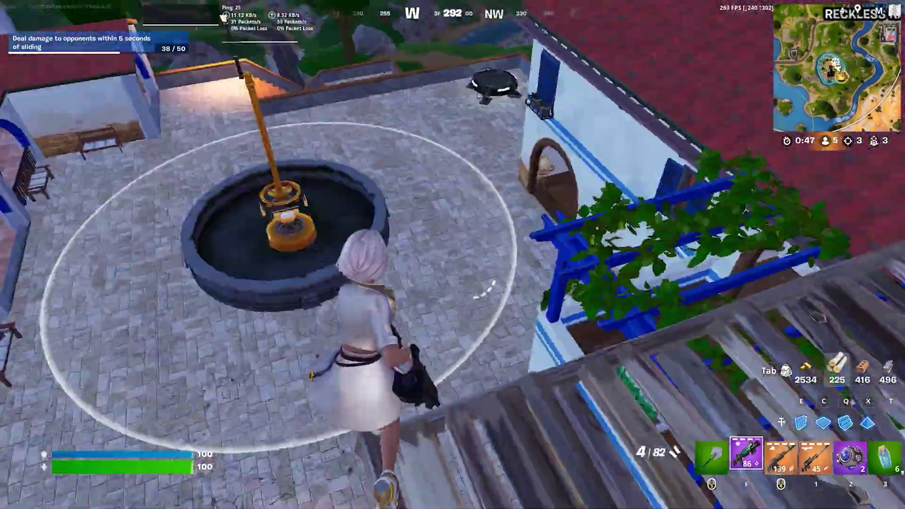